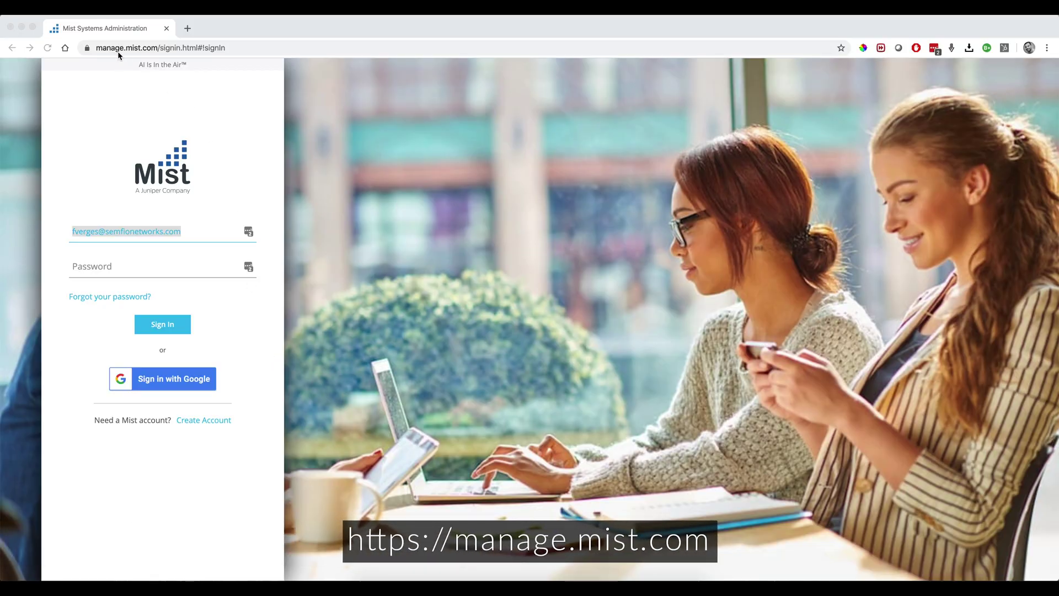
Sign in to the Mist dashboard with the saved account e-mail and password
click(167, 265)
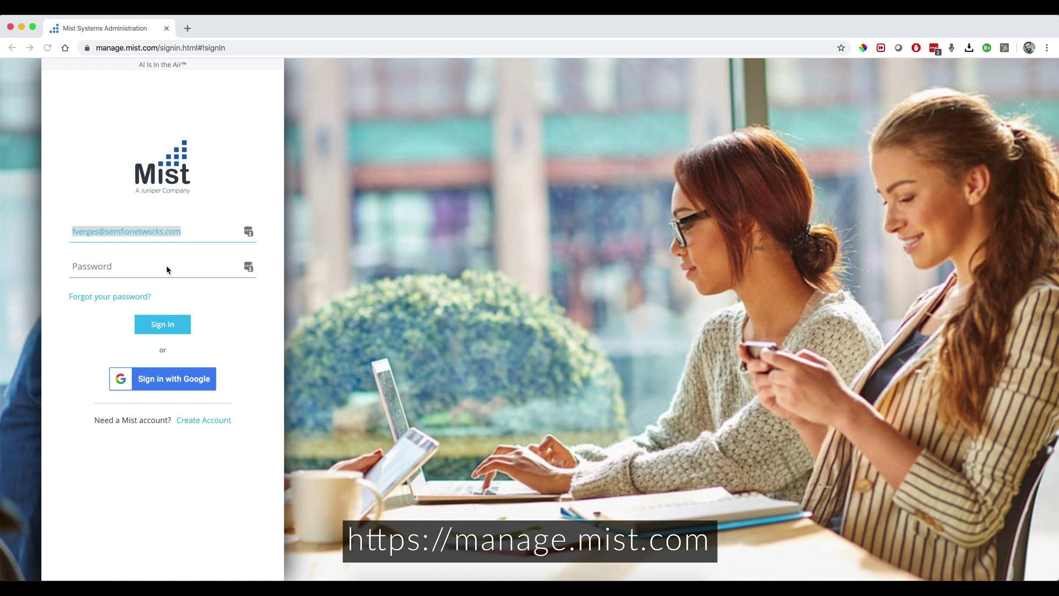
click(249, 273)
click(163, 333)
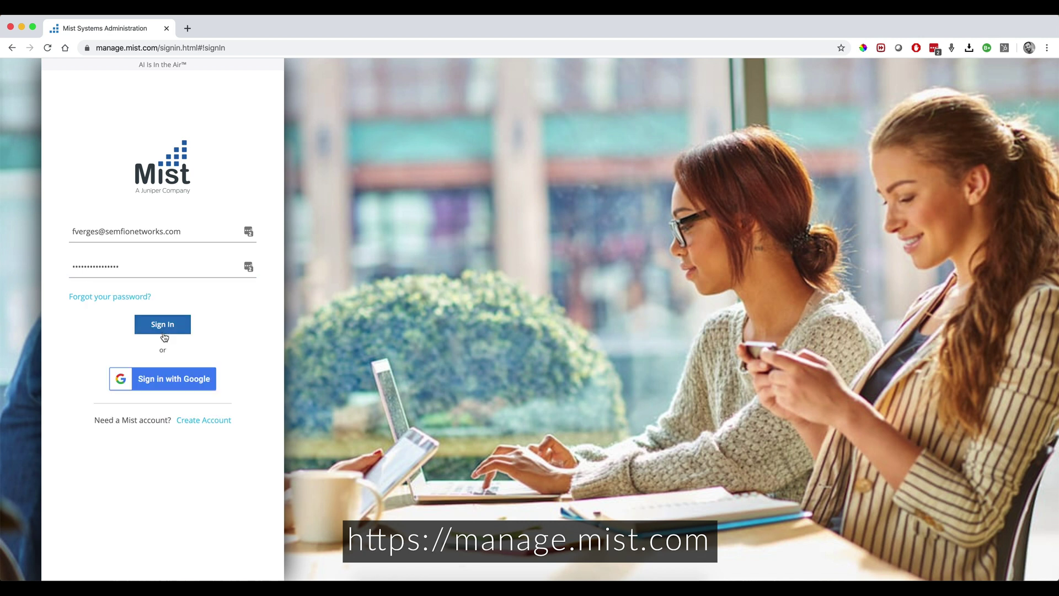
click(154, 322)
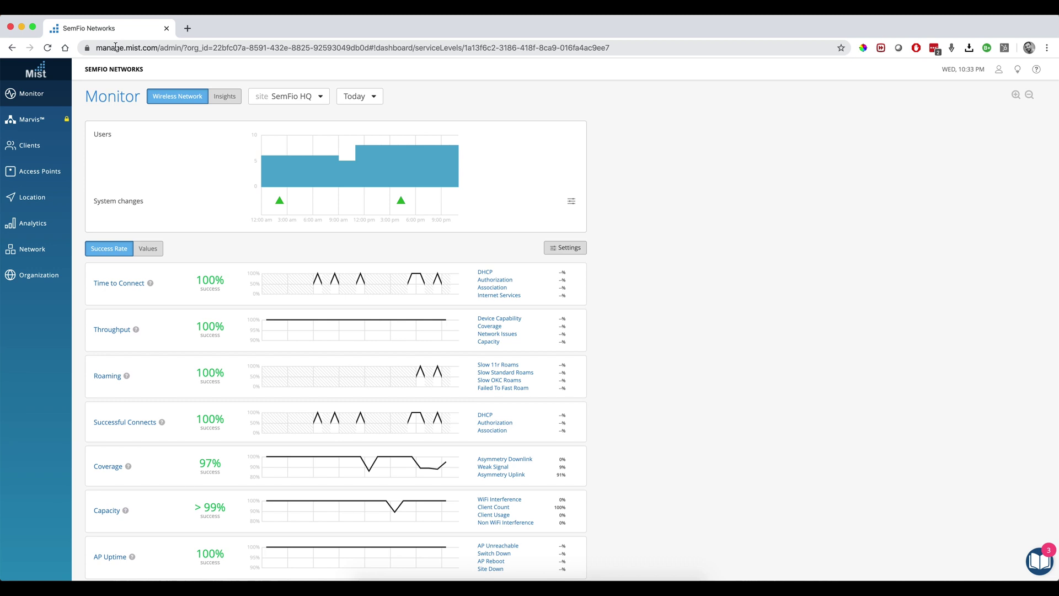
View the site's access points list and open the API Documentation from the help options
click(52, 173)
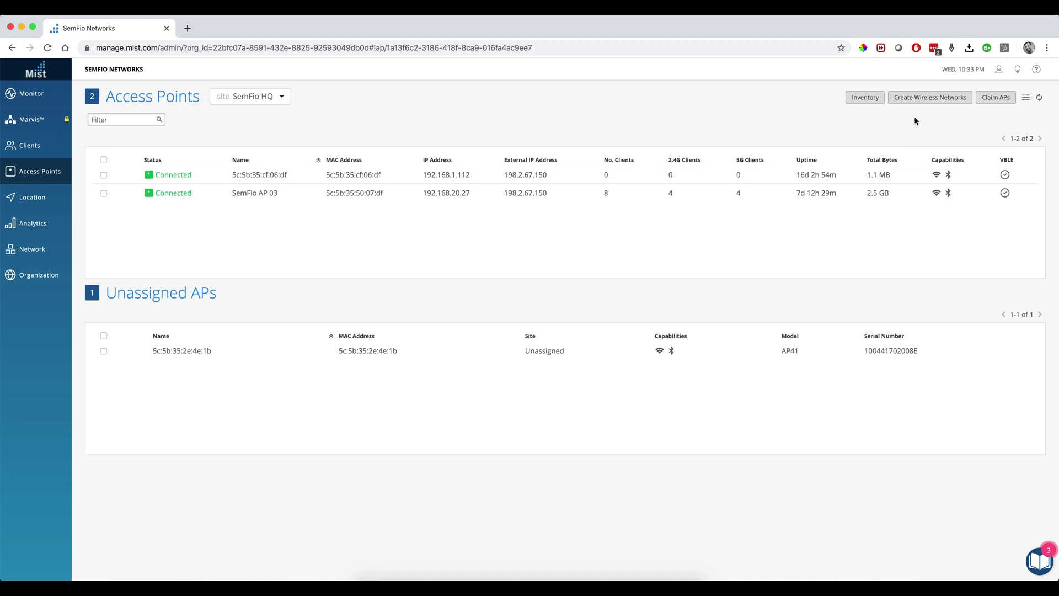
click(1037, 72)
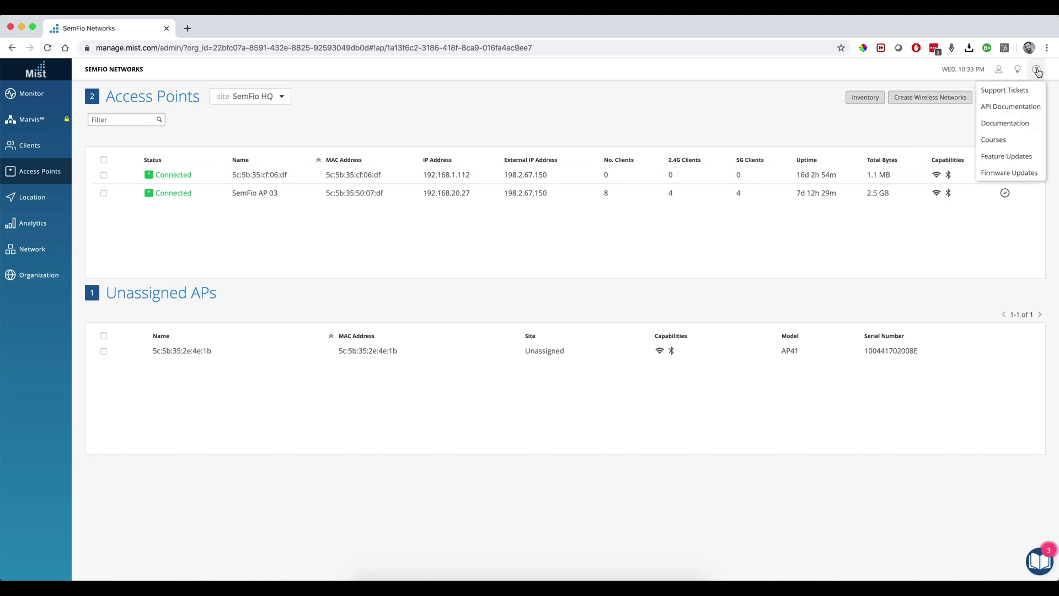
click(1016, 108)
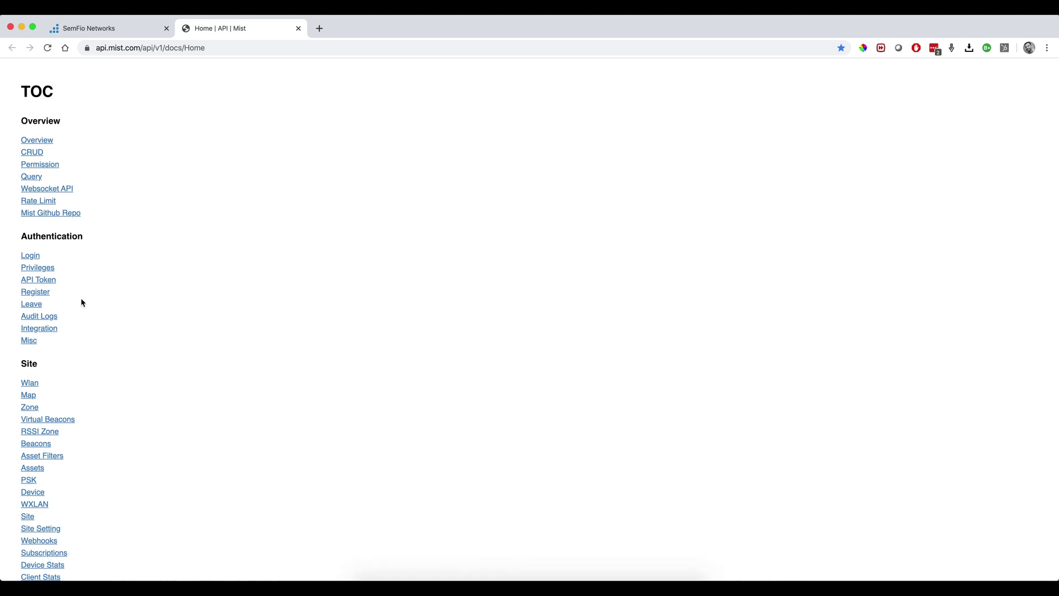
Open the site-level Wlan reference in the API documentation and highlight its base URI
scroll(46, 389, down, 1)
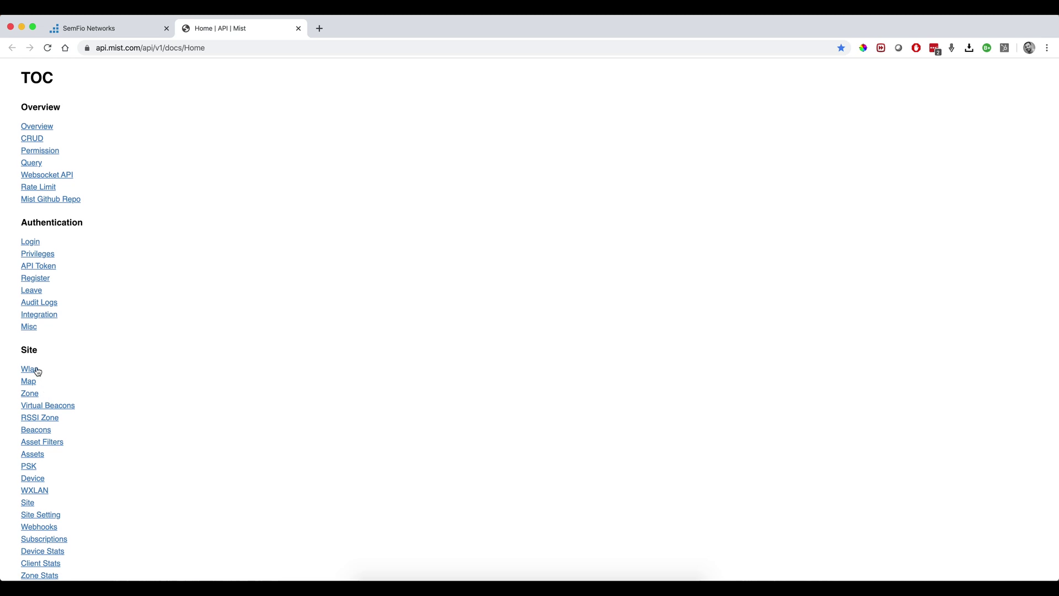
click(37, 370)
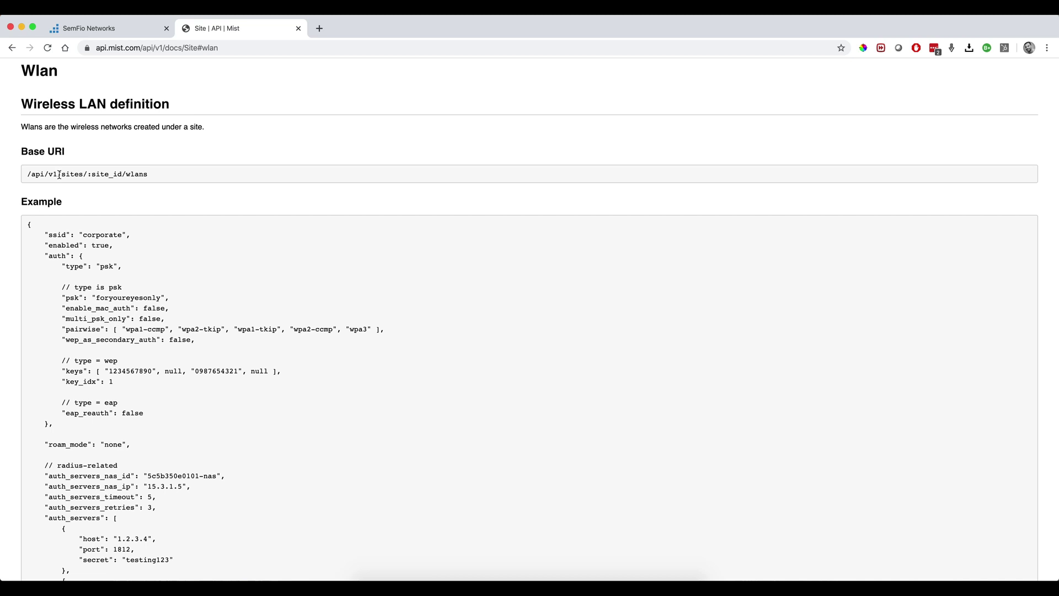
drag(147, 175, 26, 174)
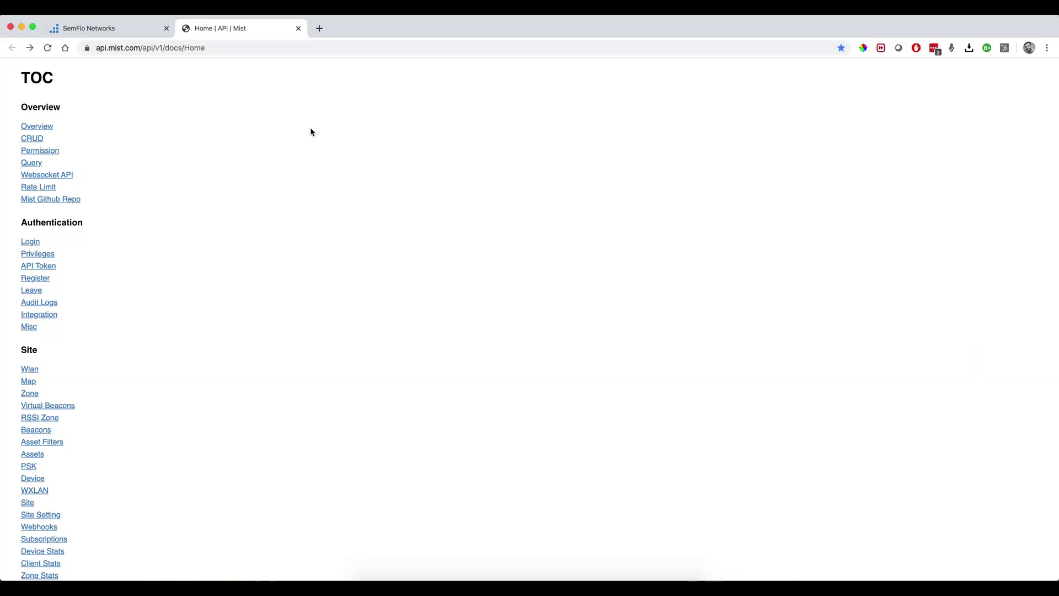
Switch to Postman and create a new untitled GET request, ready for its request URL
key(super+Tab)
key(super+Tab)
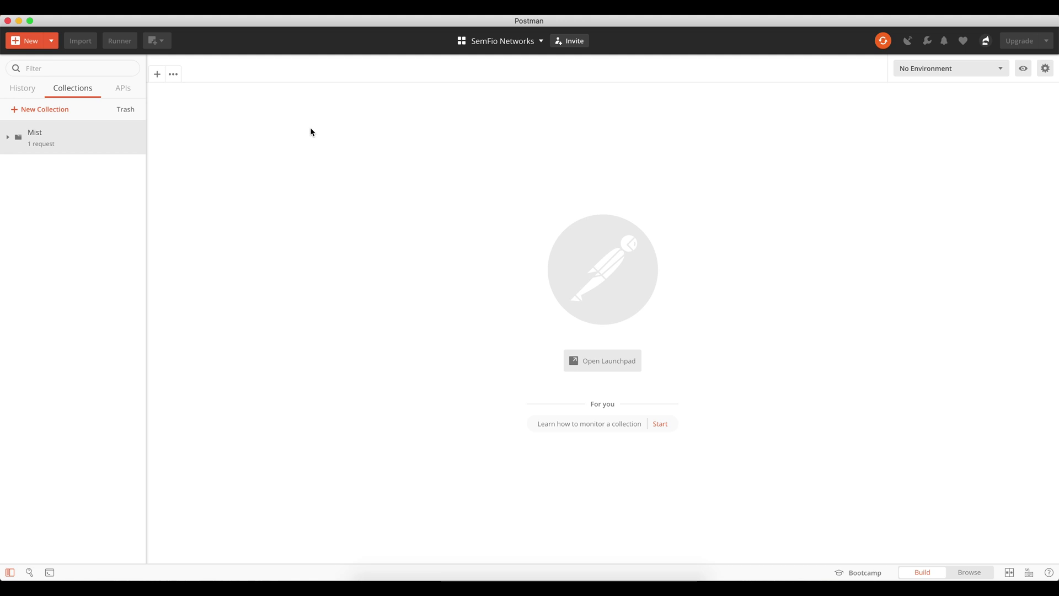
click(157, 74)
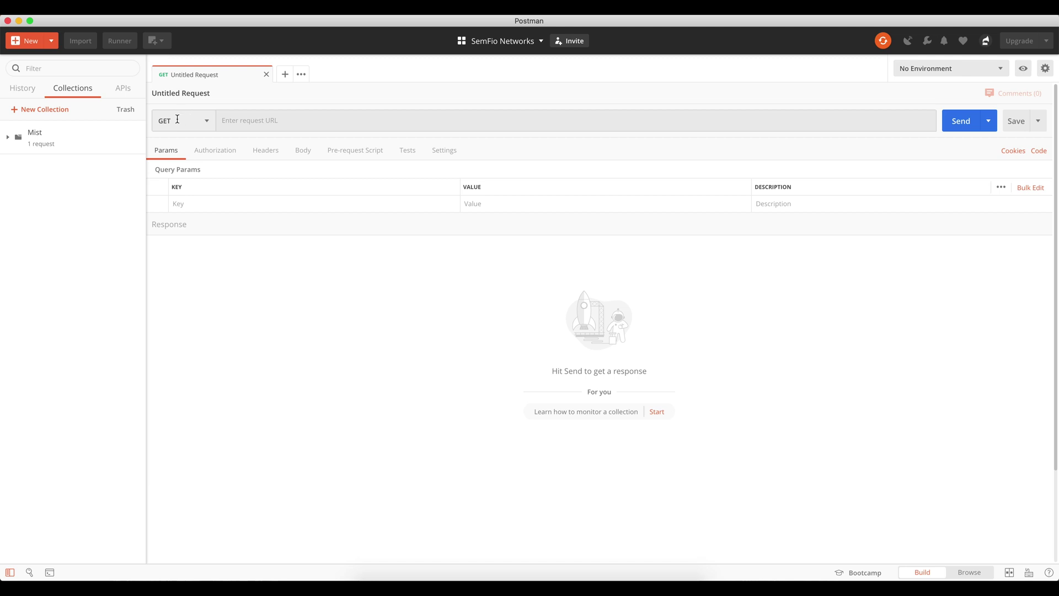
click(230, 120)
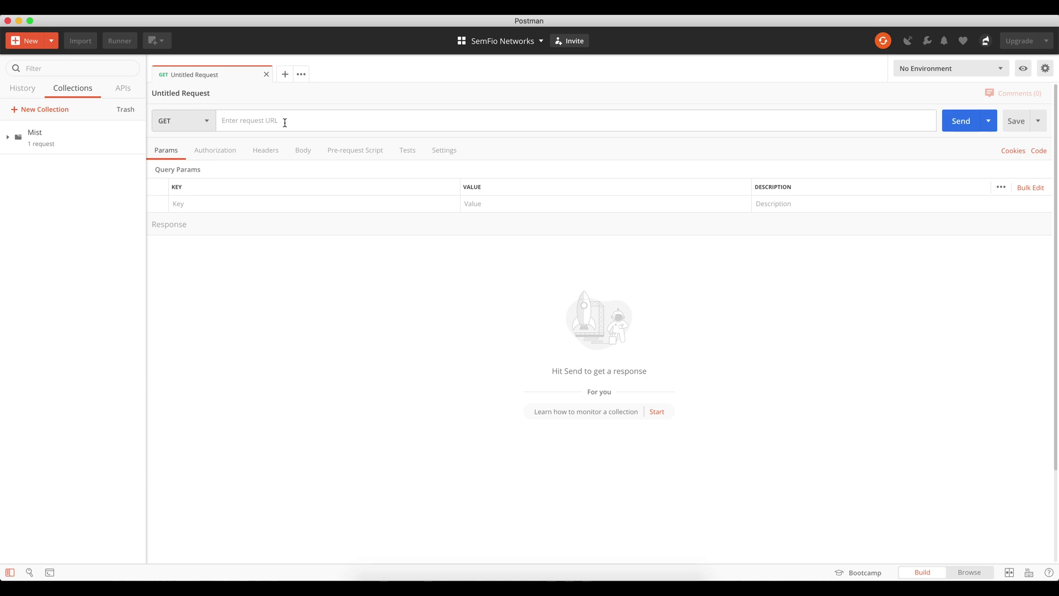
Return to Chrome, open the API Token authentication reference and load the same page in a second browser tab
key(super+Tab)
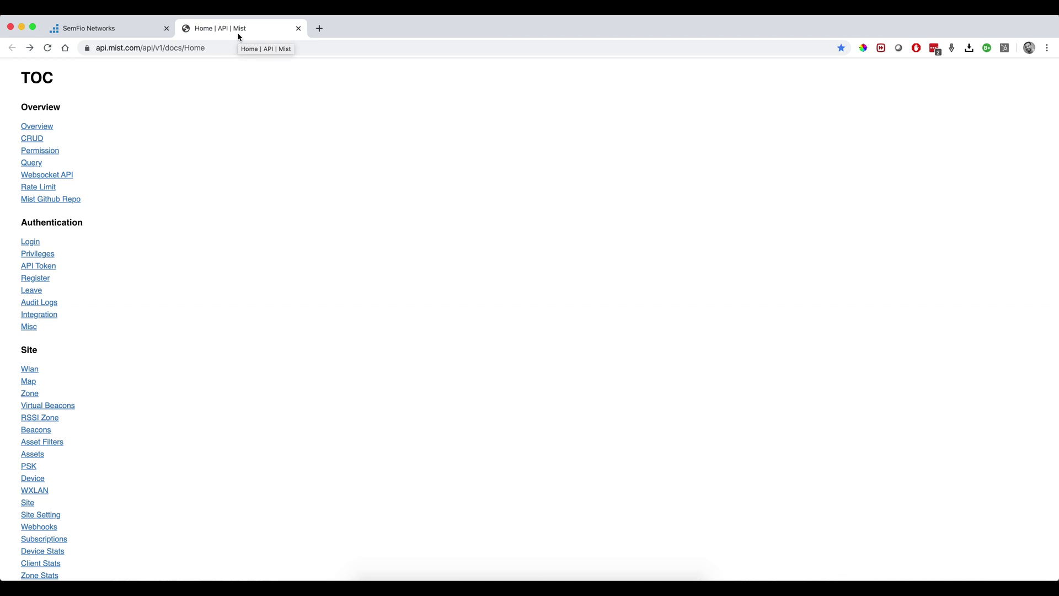
click(48, 269)
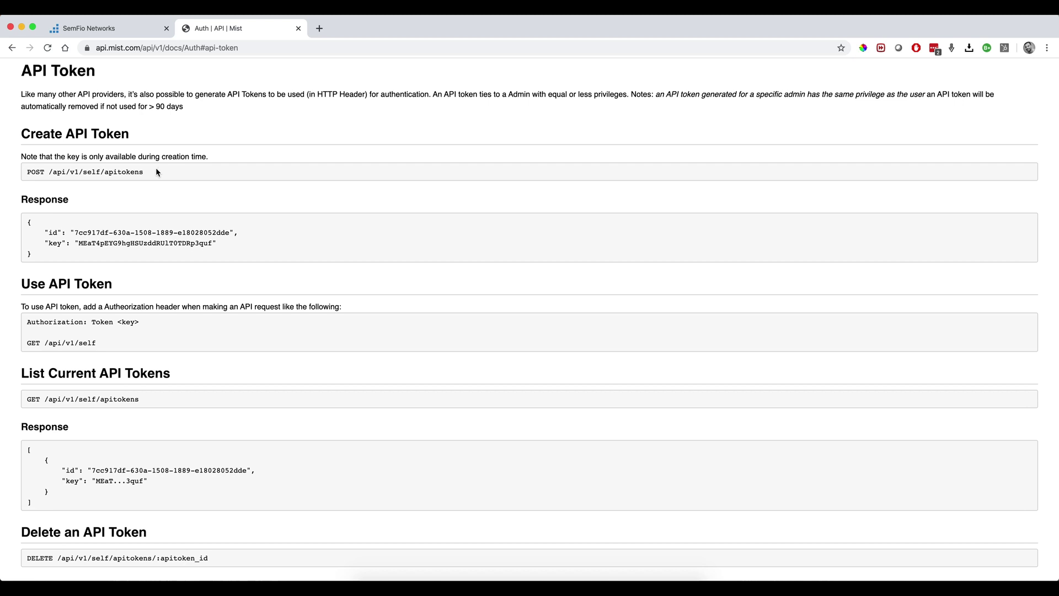
click(189, 46)
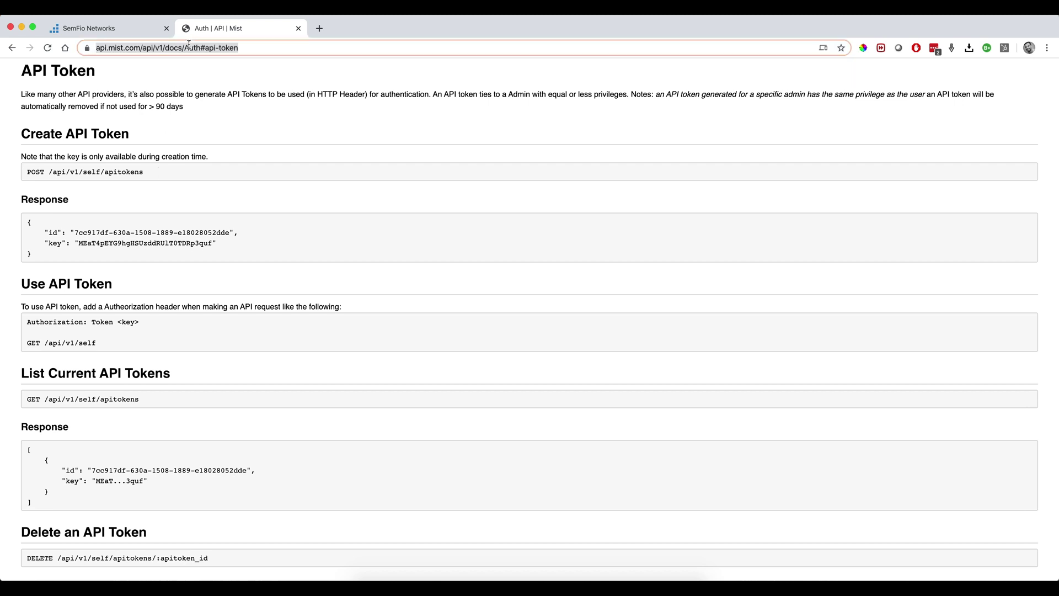
key(ctrl+c)
key(ctrl+t)
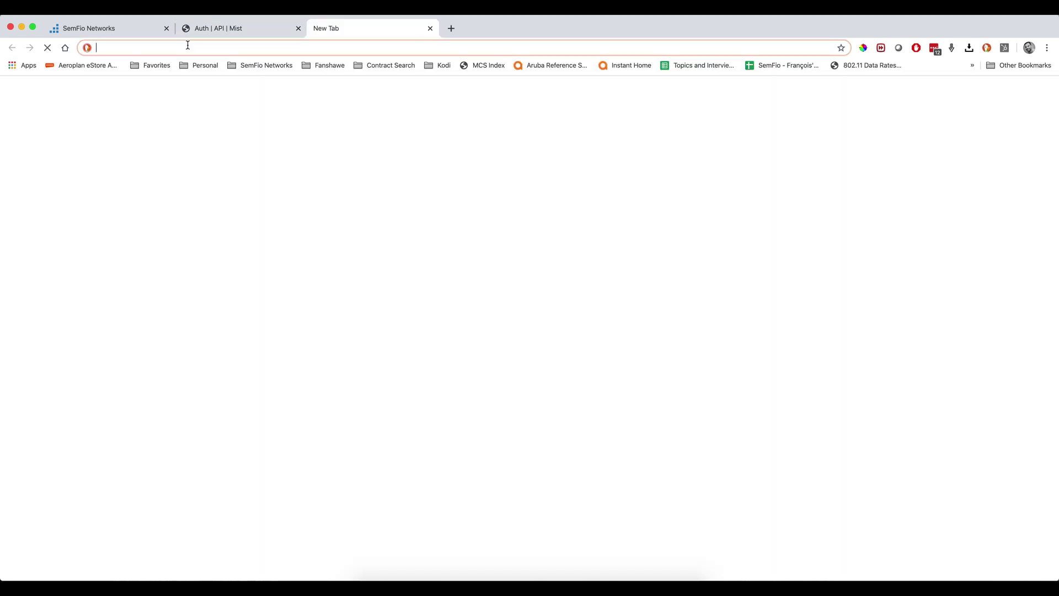
key(ctrl+v)
key(Return)
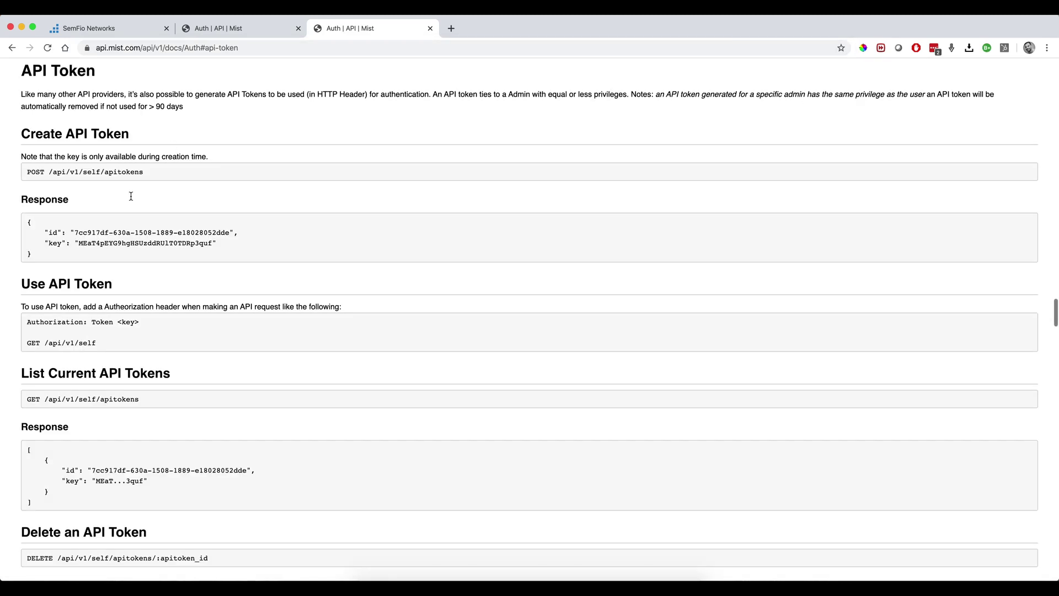
Load the token endpoint by replacing the documentation path in the address with /api/v1/self/apitokens
drag(145, 172, 51, 171)
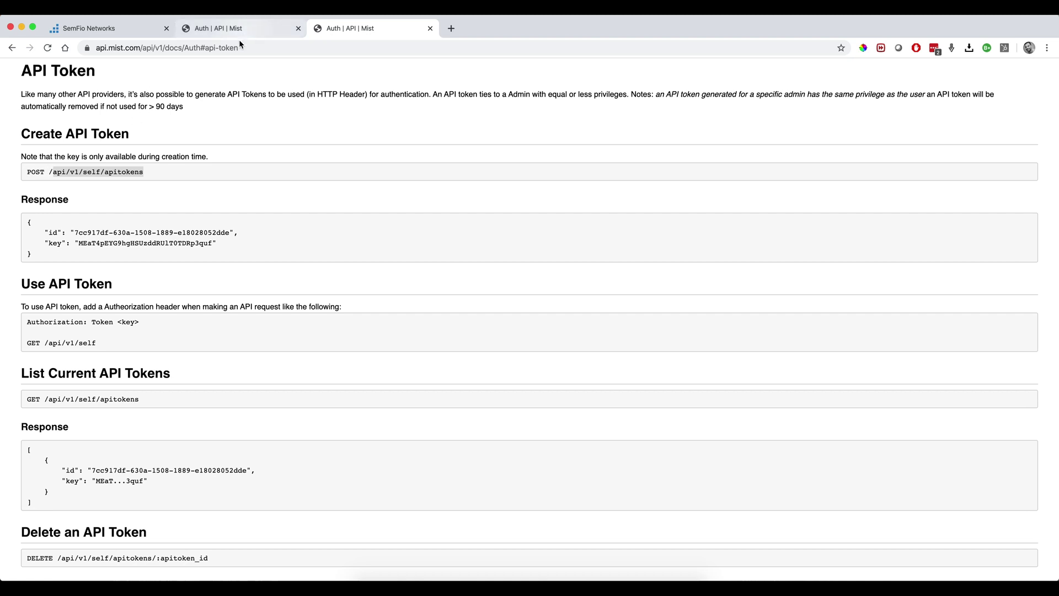
drag(239, 47, 141, 49)
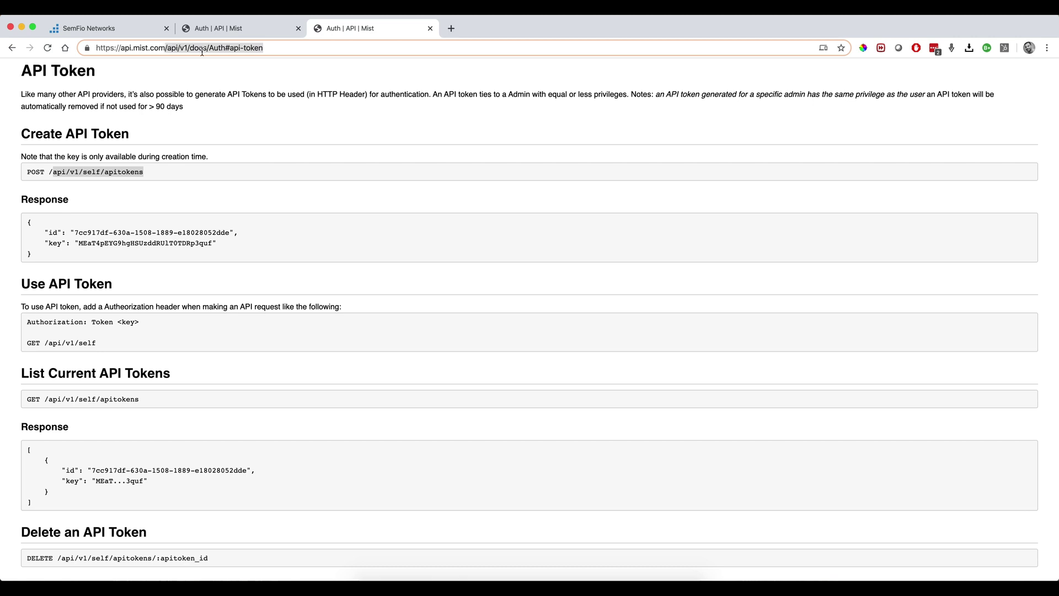
key(super+v)
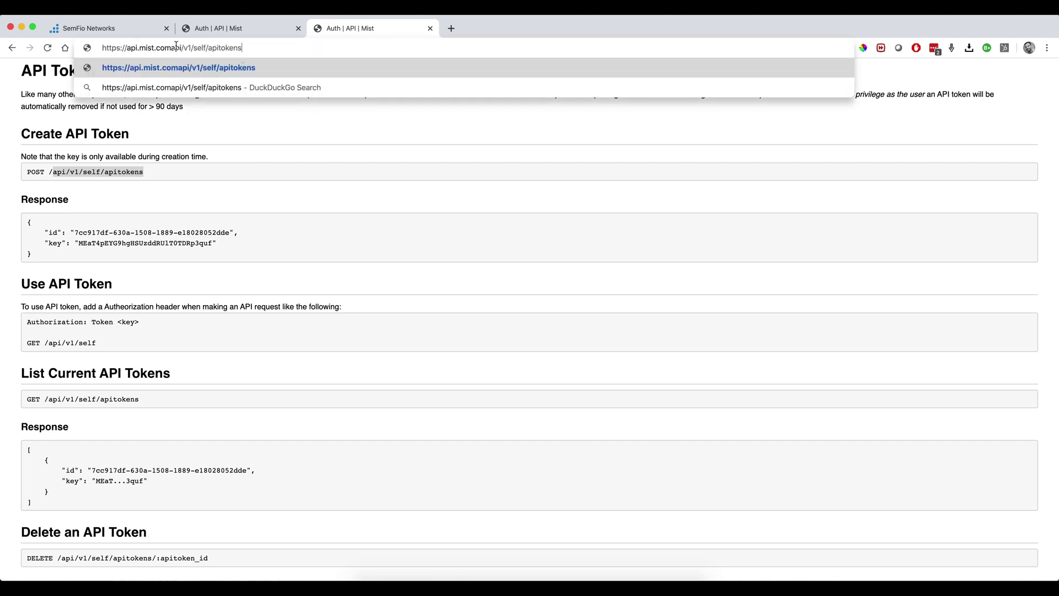
text(//)
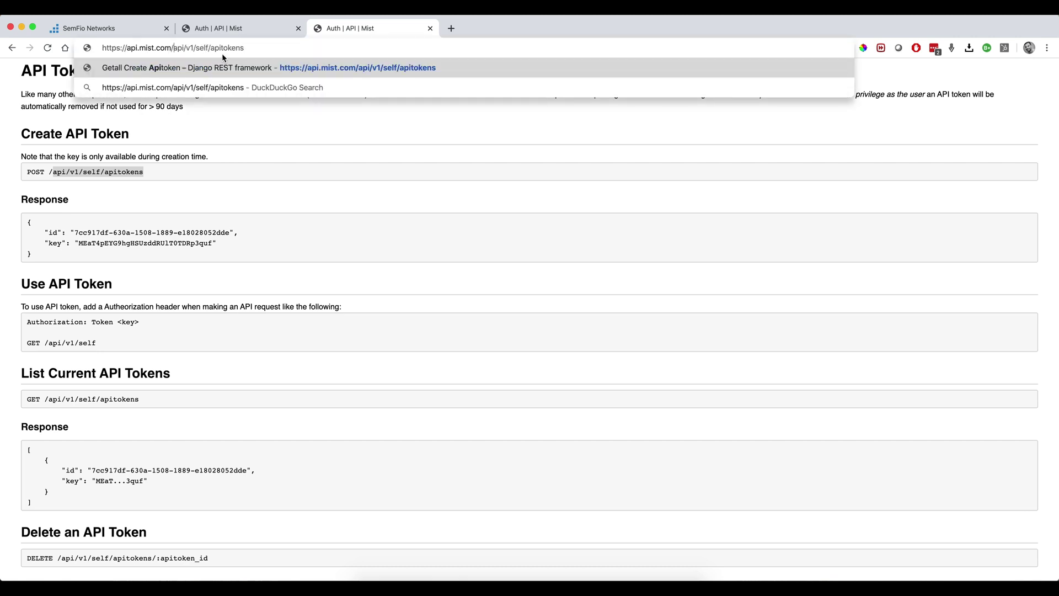
key(Return)
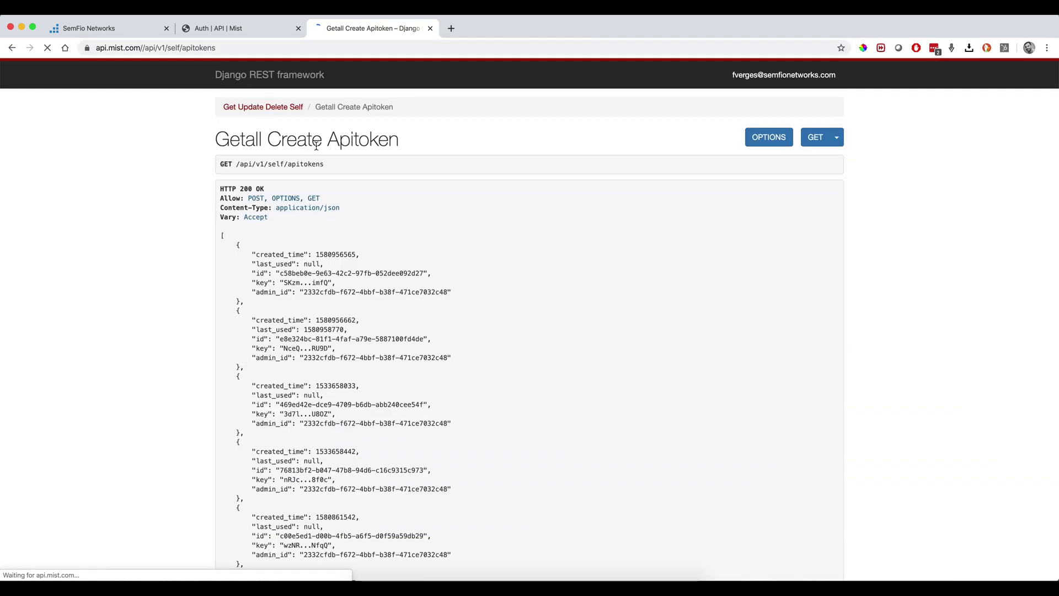
Create a new API token with an empty application/json POST request and select the generated key for copying
scroll(638, 202, down, 15)
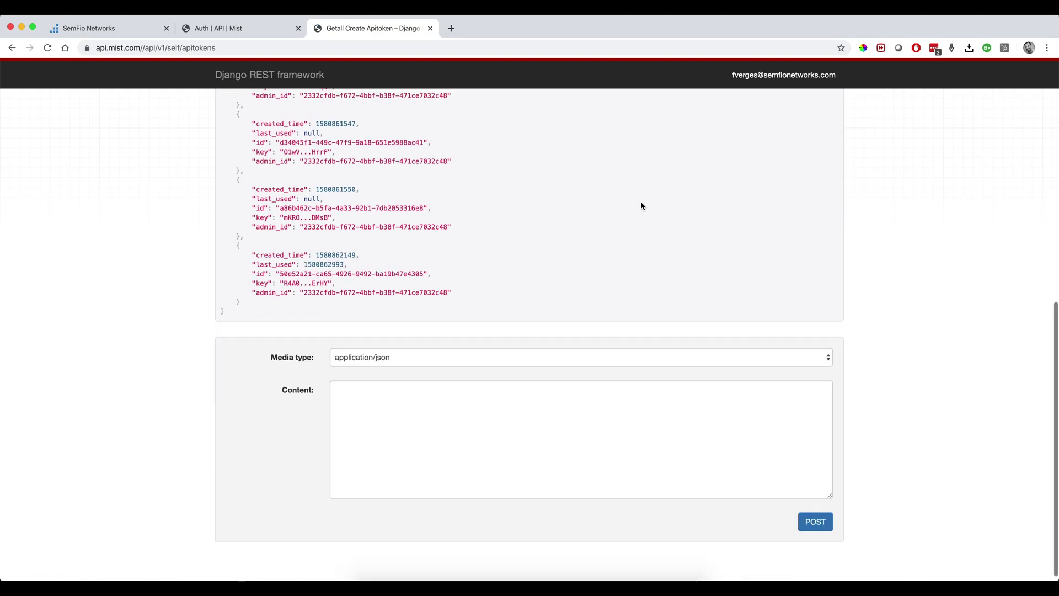
click(817, 521)
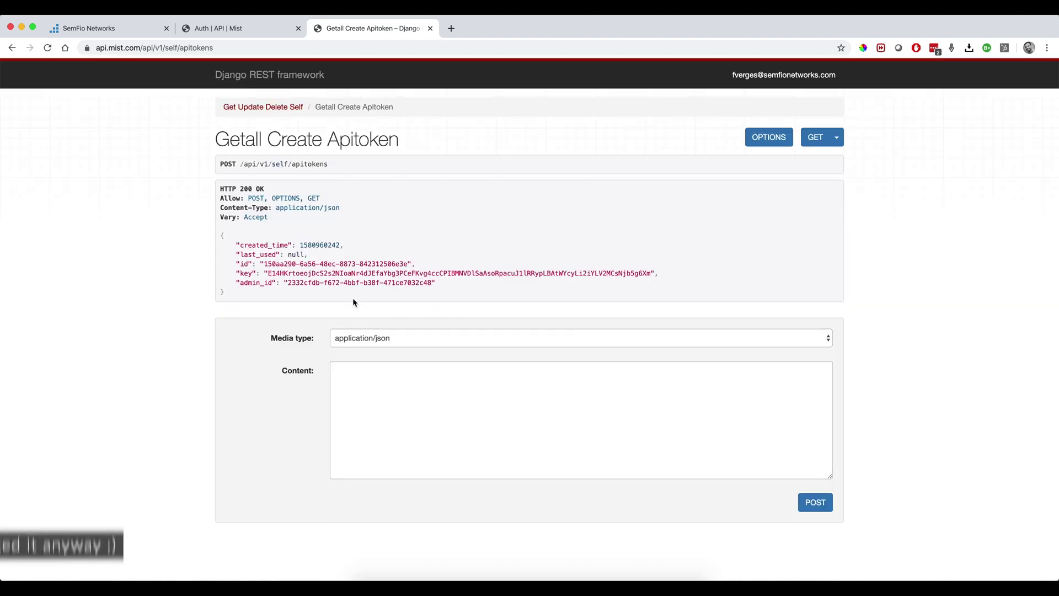
double_click(276, 273)
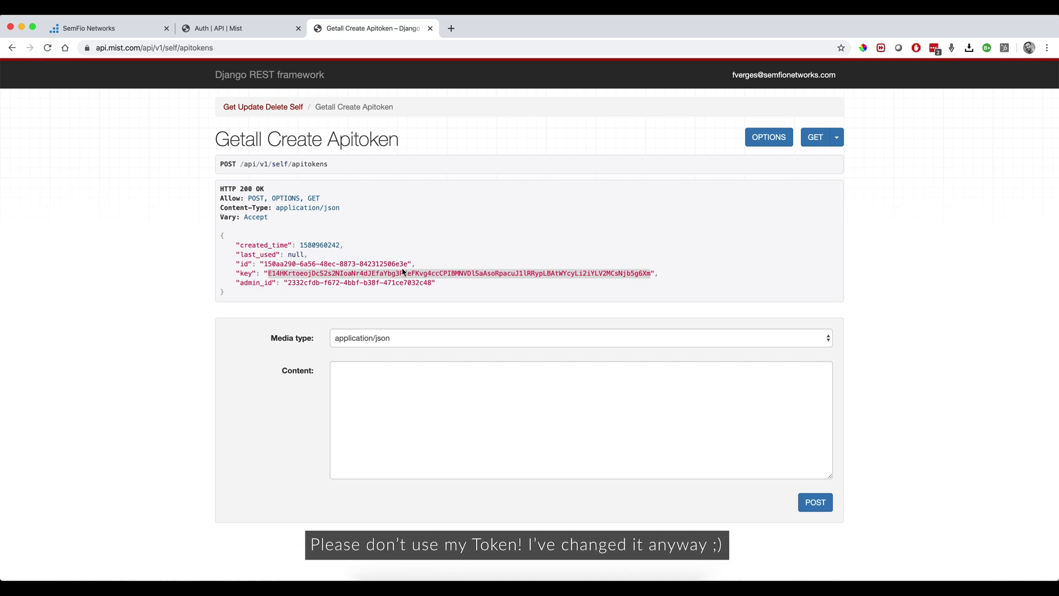
Switch to Postman and add an Authorization header to the request, with the word Token followed by the copied API key
key(super+Tab)
key(super+Tab)
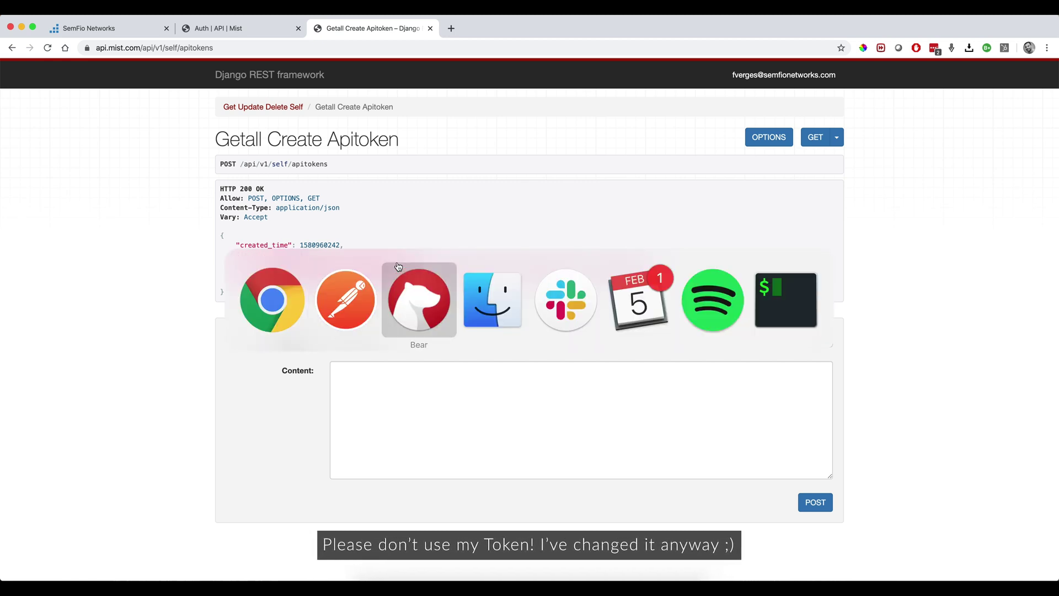
key(super+Tab)
key(super+Tab)
key(super+Tab)
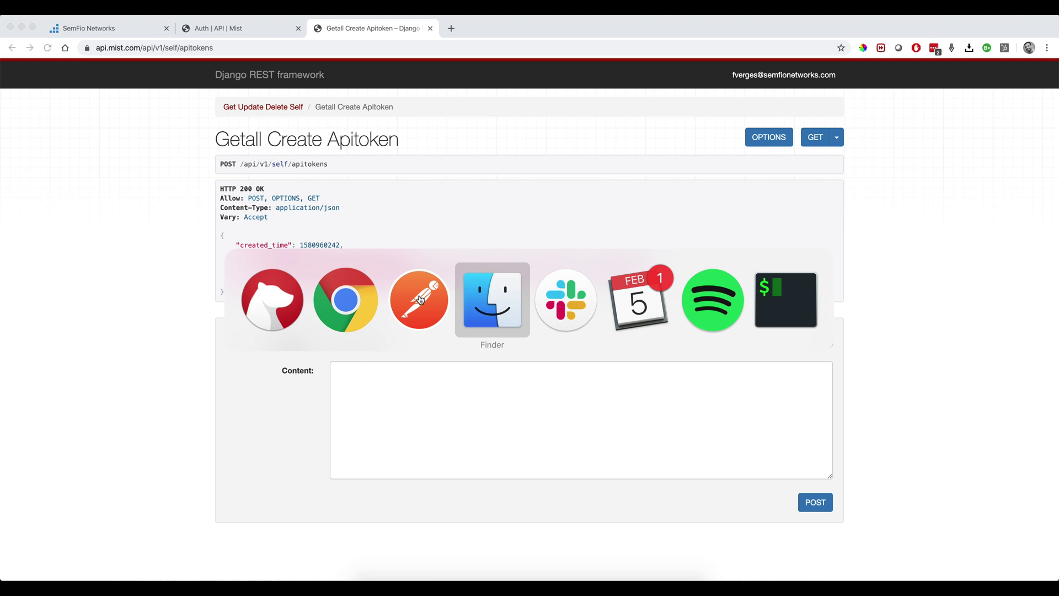
key(super+Tab)
key(super+Tab)
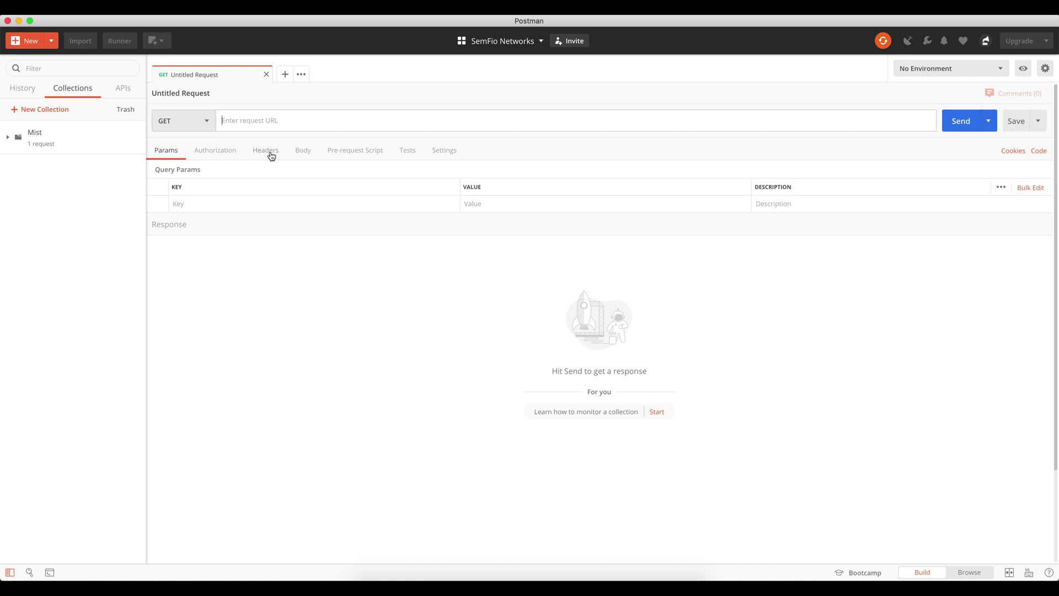
click(271, 156)
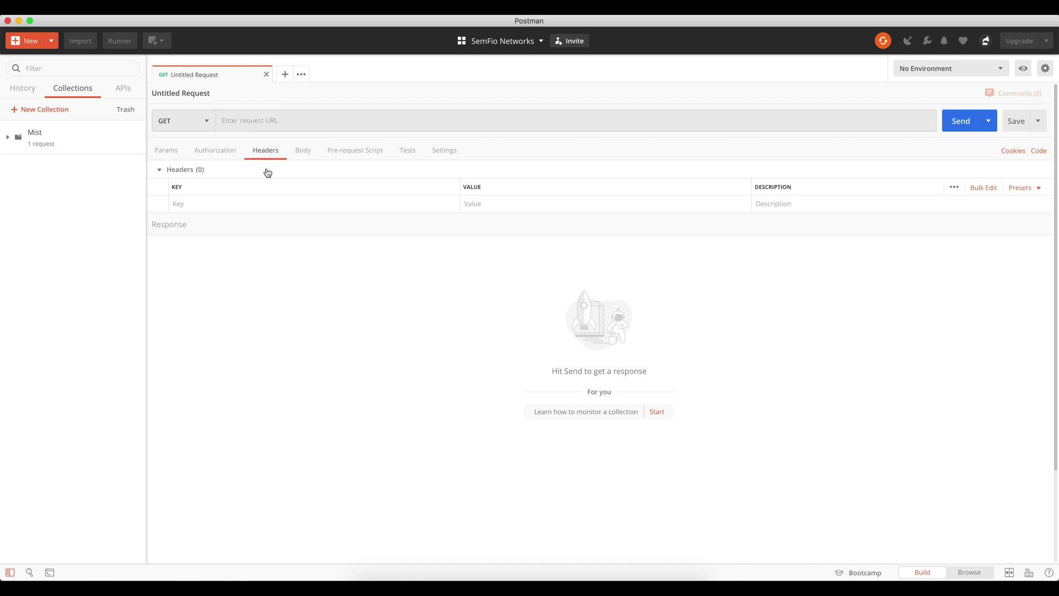
click(233, 201)
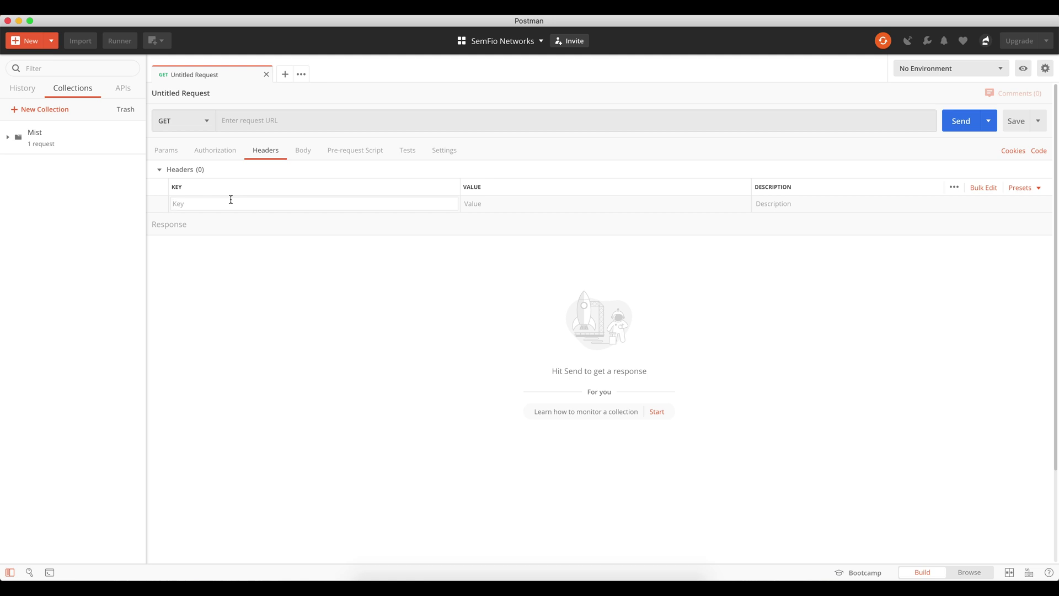
text(Auth)
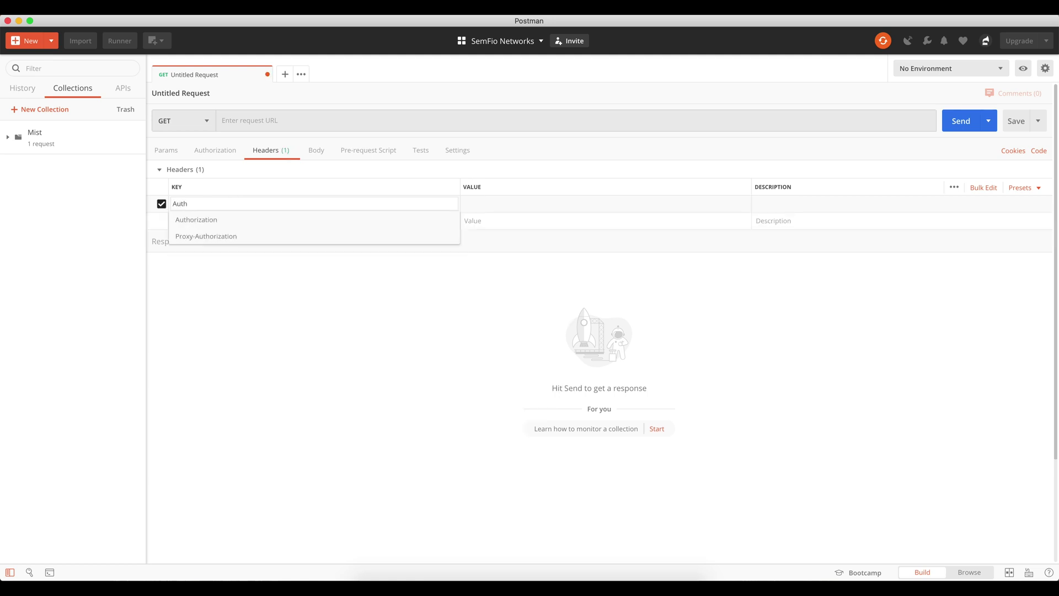
click(248, 219)
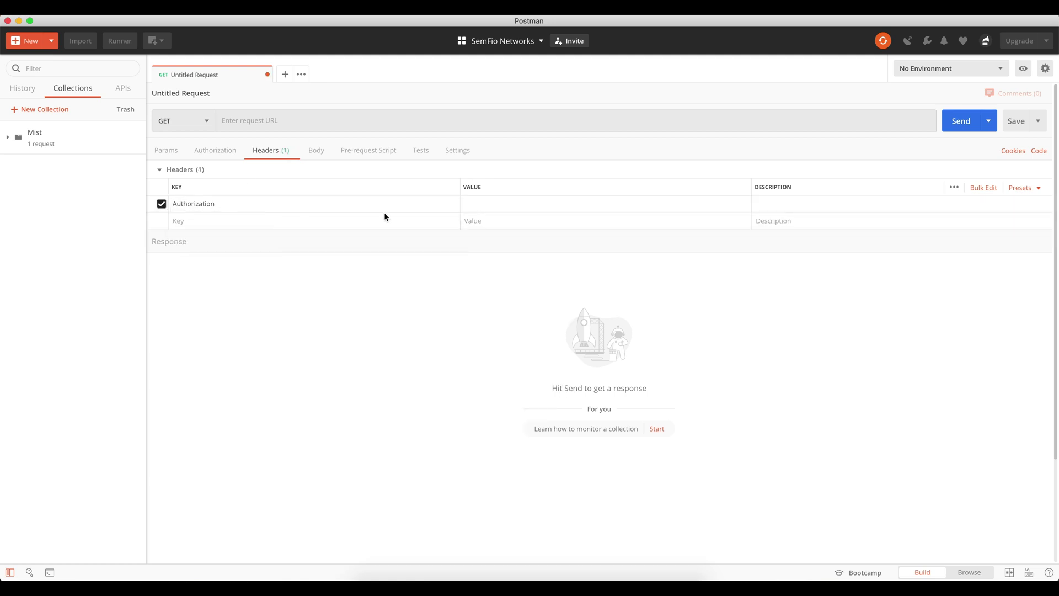
click(486, 207)
text(Token)
key(super+v)
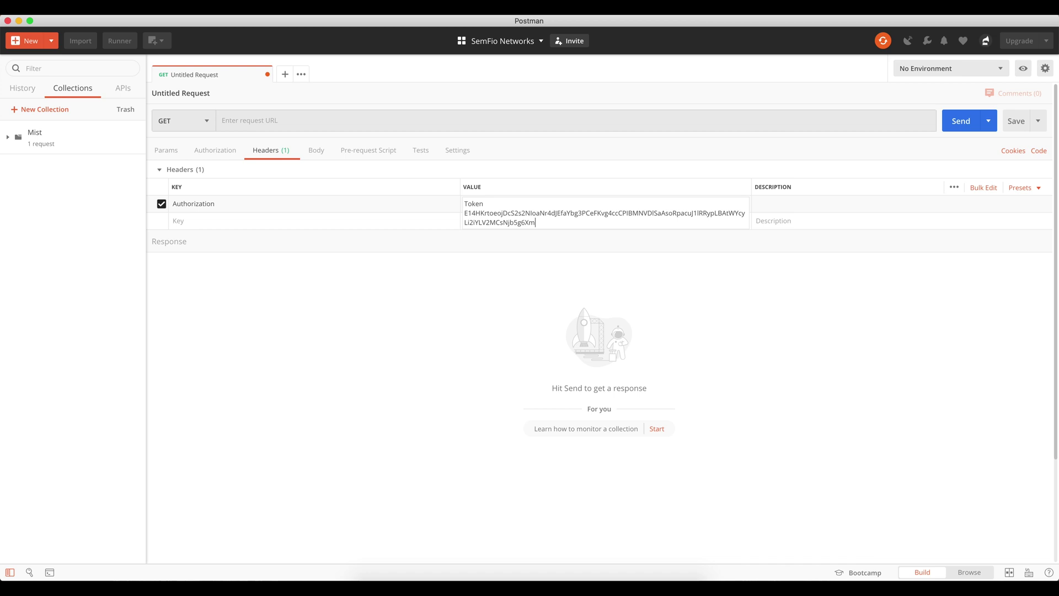
Add a Content-Type header with the value application/json to the request, and switch to its query parameters
click(329, 217)
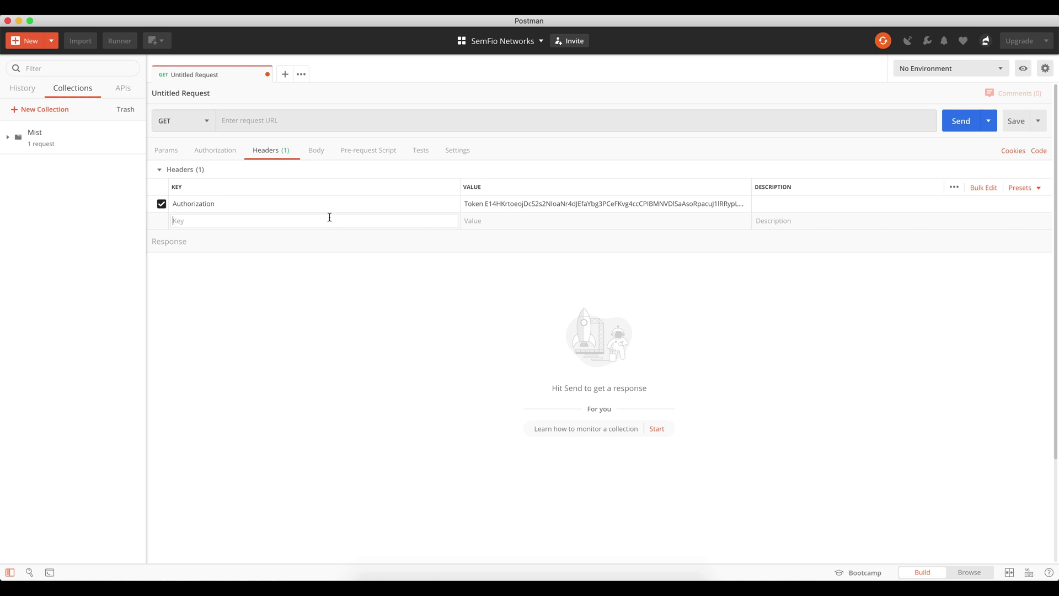
text(Cont)
key(Down)
key(Down)
key(Down)
key(Down)
key(Down)
key(Down)
key(Down)
key(Return)
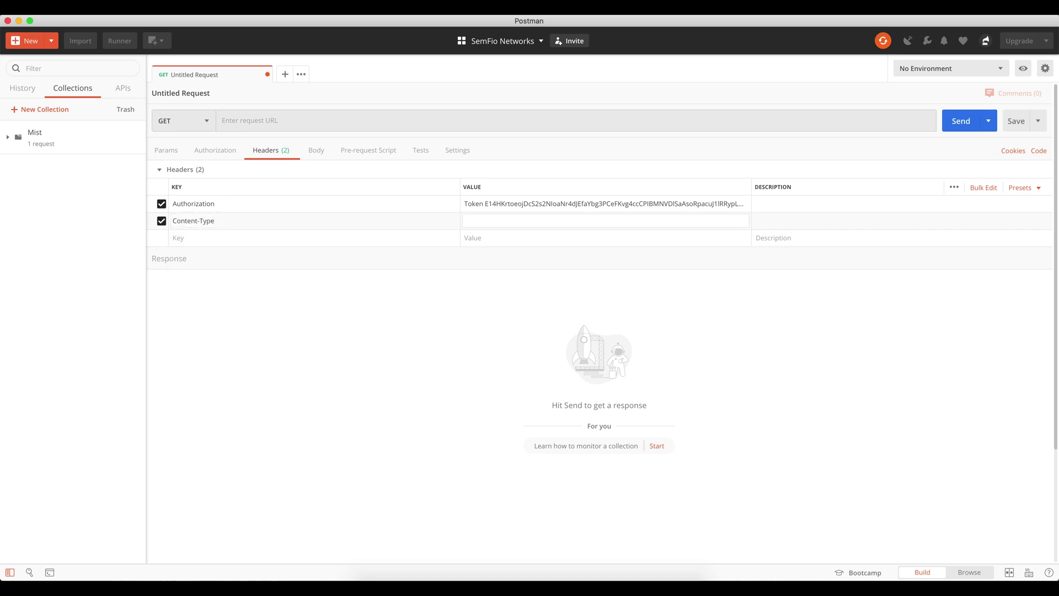
text(json)
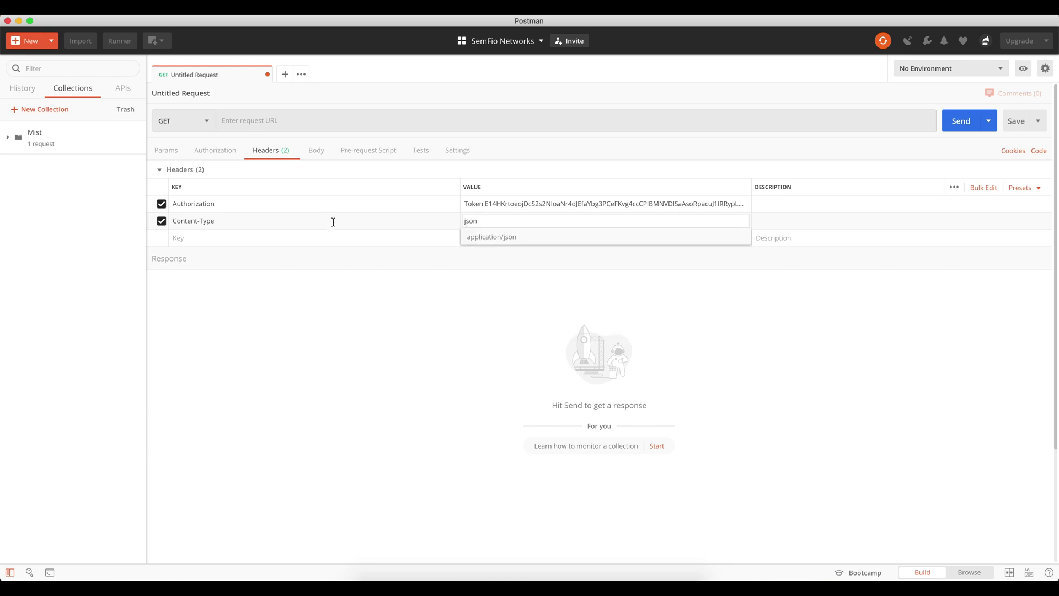
click(501, 243)
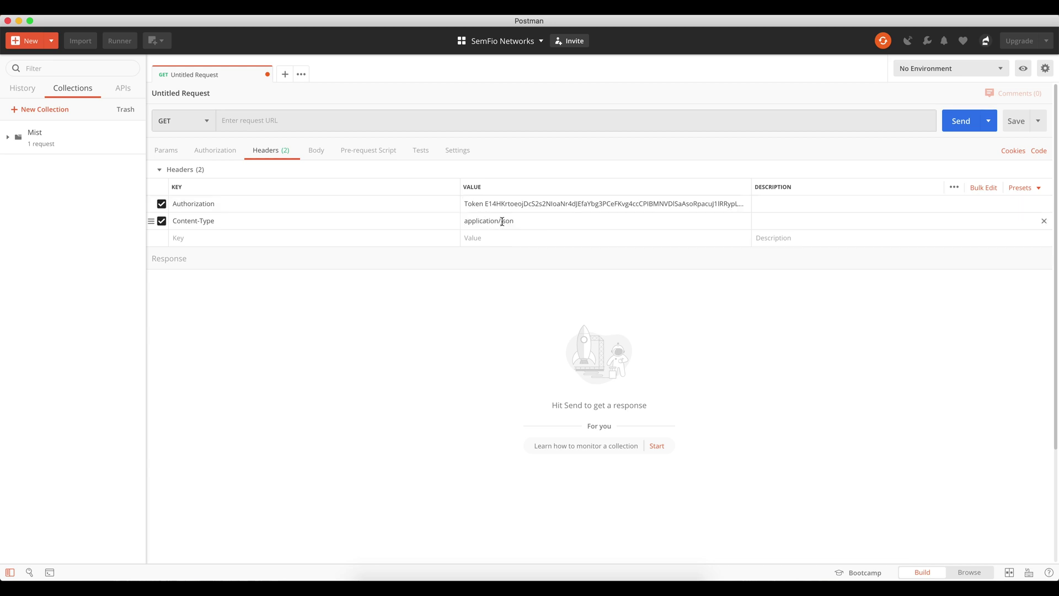
click(176, 155)
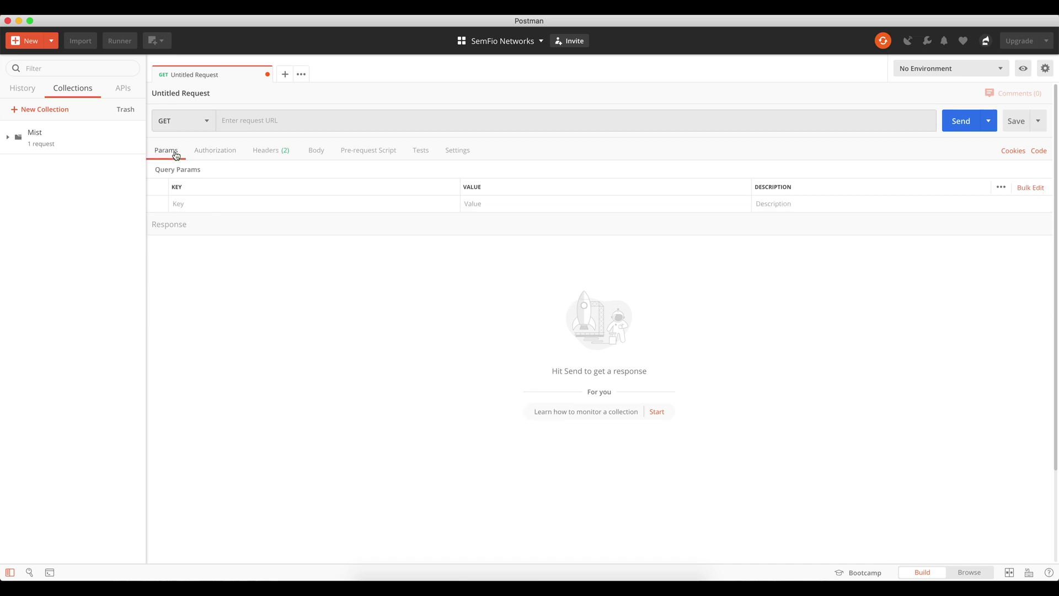
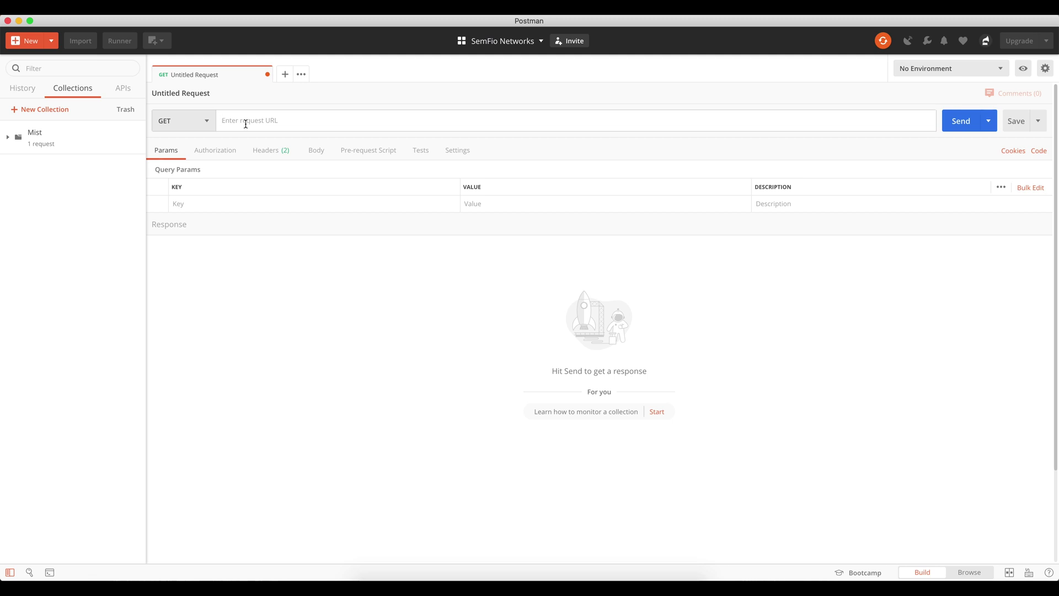
Switch to Chrome, return to the Mist API documentation's table of contents and open the Device reference in the Site section
key(super+Tab)
key(super+Tab)
key(super+Tab)
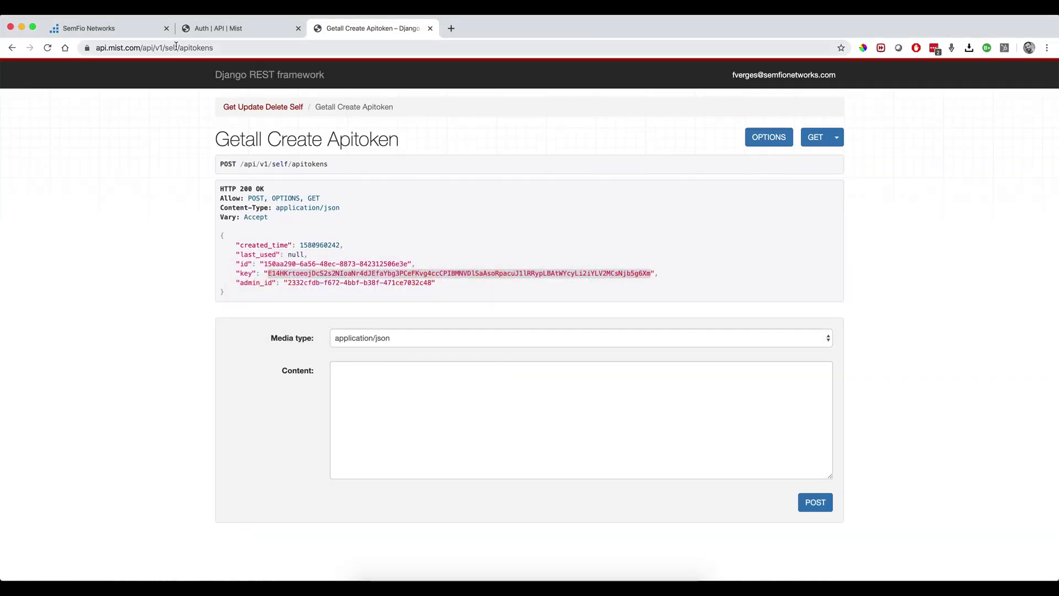
click(223, 30)
key(super+bracketleft)
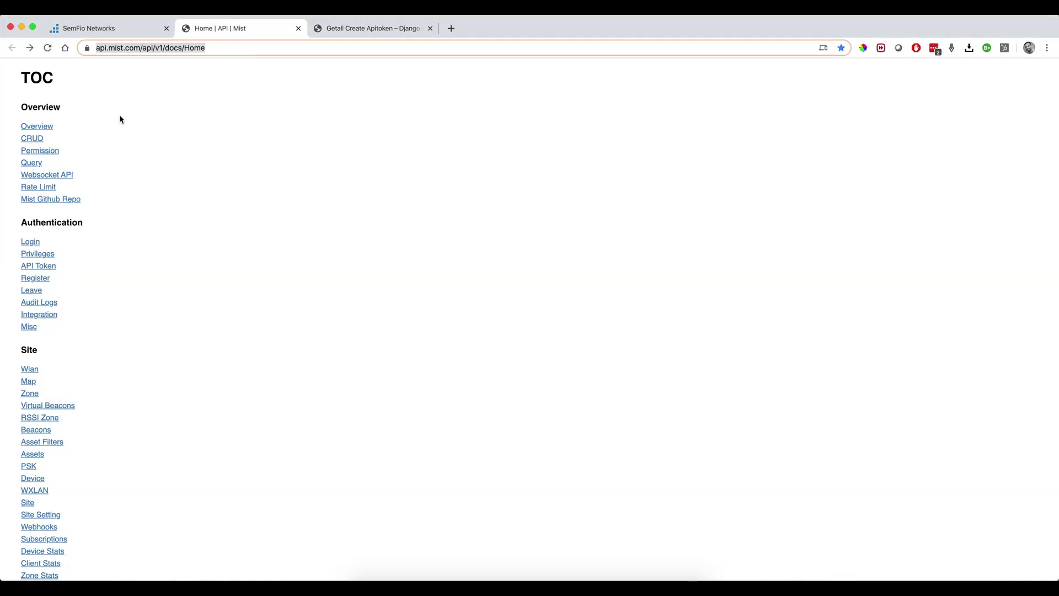
scroll(59, 182, down, 2)
scroll(58, 189, down, 2)
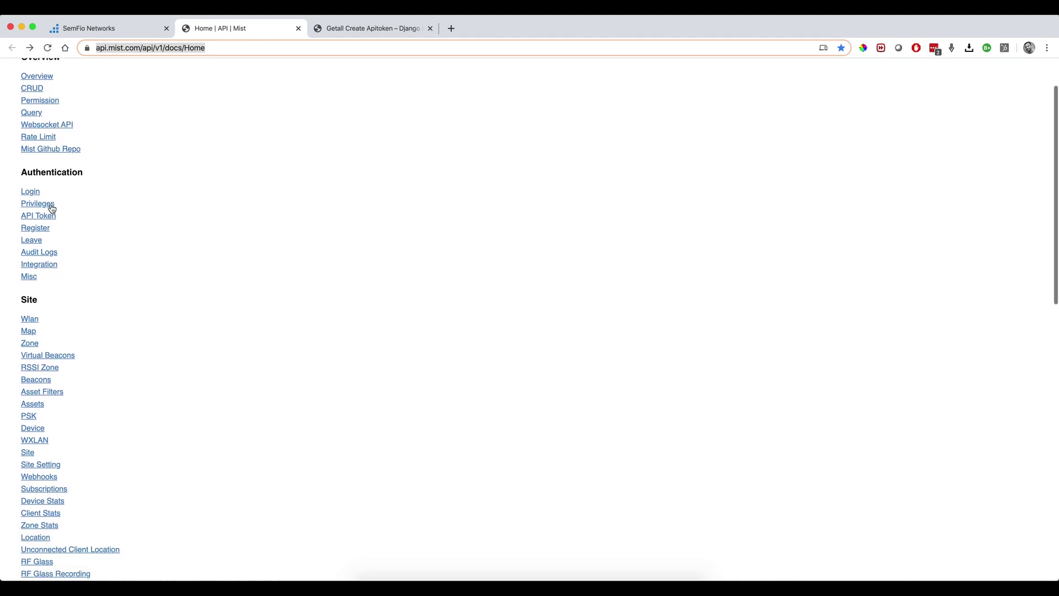
drag(39, 286, 22, 285)
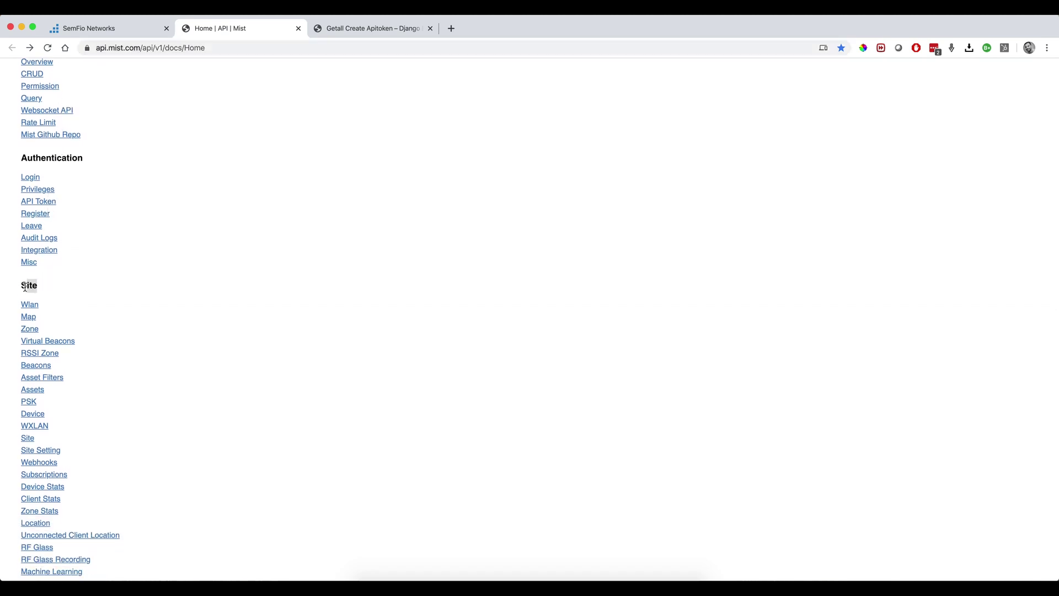
scroll(44, 343, down, 1)
scroll(43, 348, down, 1)
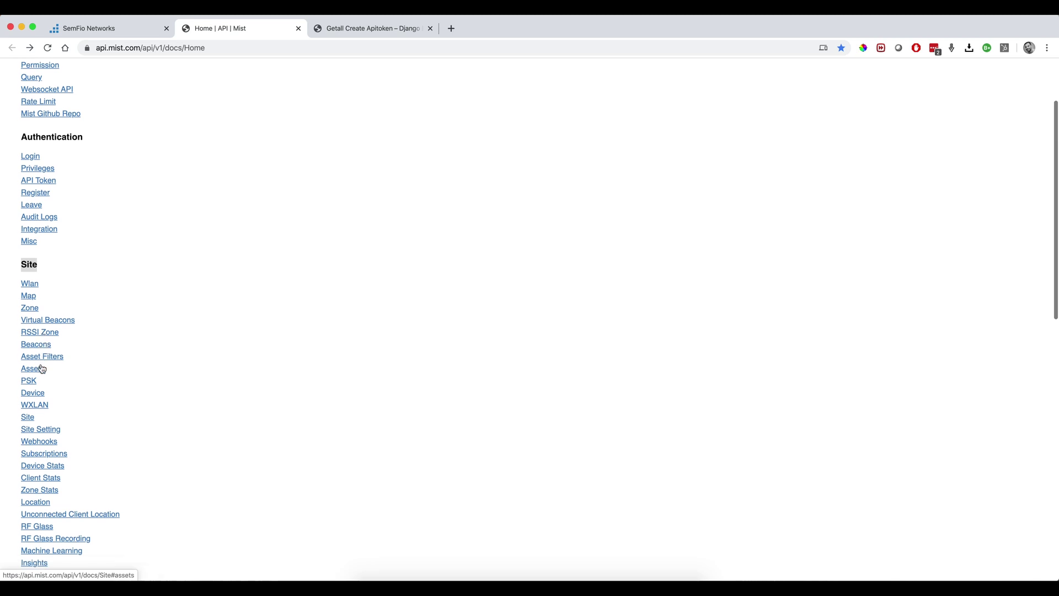
click(39, 395)
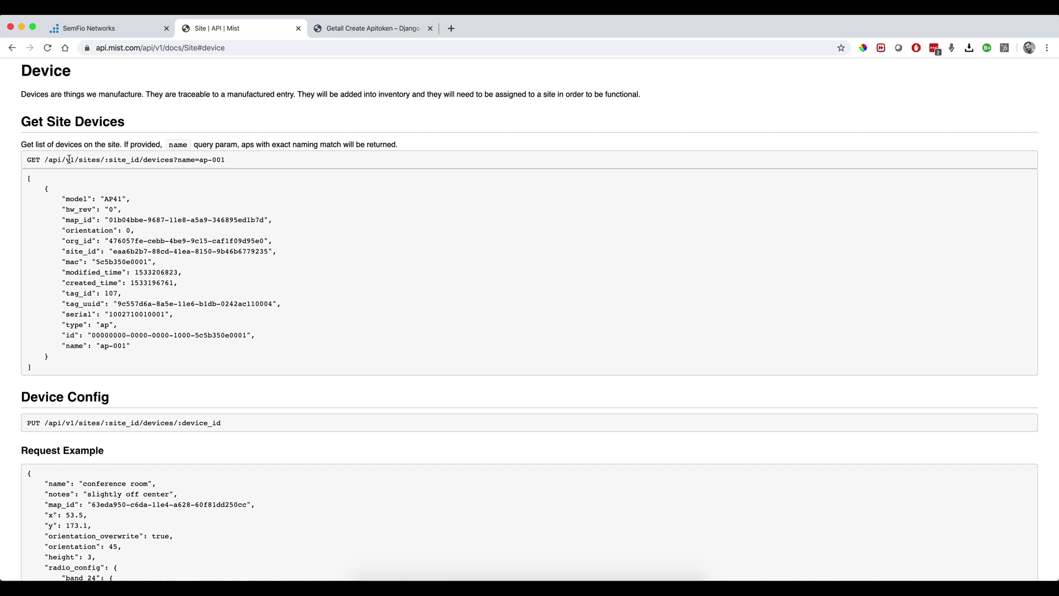
Copy the path /api/v1/sites/:site_id/devices from Get Site Devices and paste it as the request URL in Postman
drag(41, 160, 143, 160)
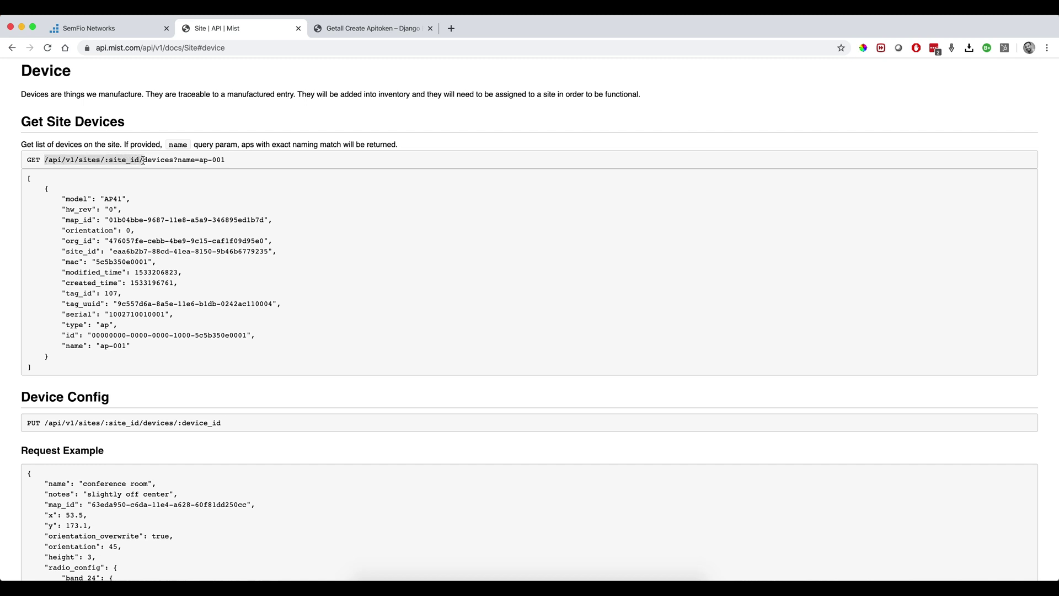
drag(145, 160, 175, 160)
key(super+c)
key(super+Tab)
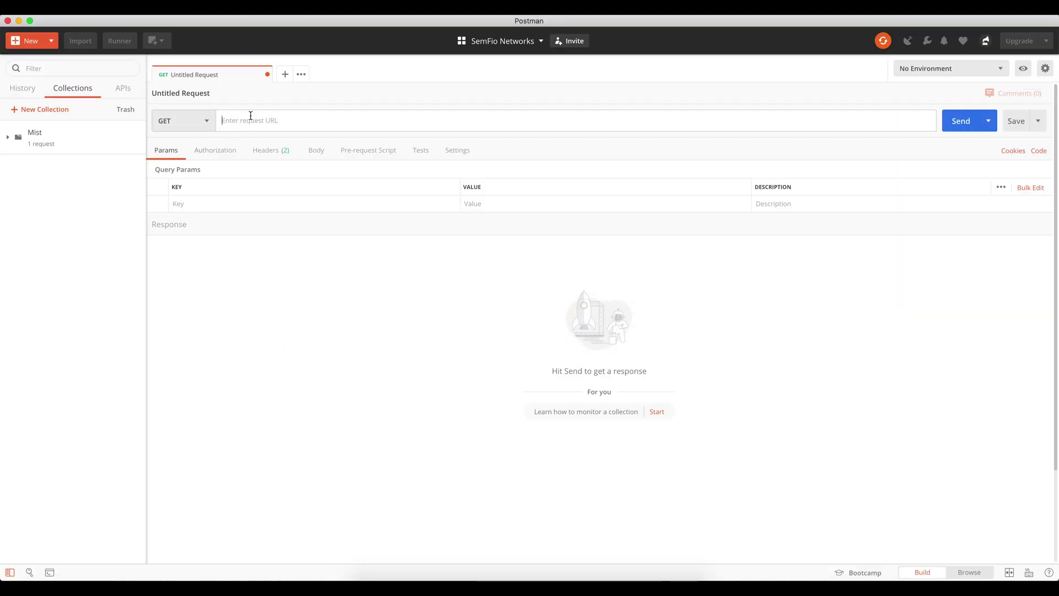
click(249, 119)
key(super+v)
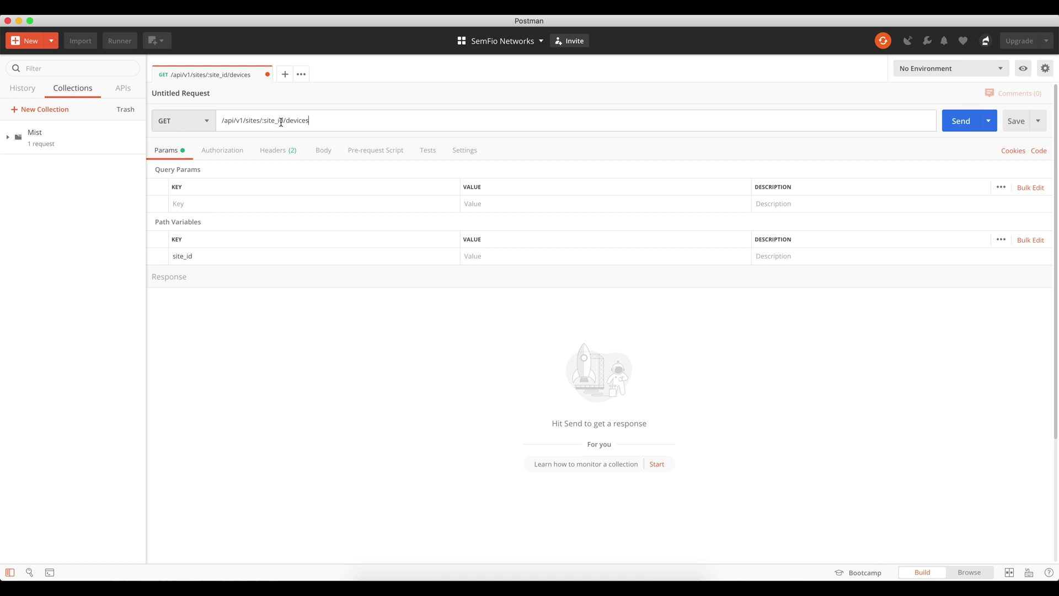
Replace :site_id in the request URL with the site ID copied from the address of the Mist dashboard's Access Points page in Chrome
drag(284, 120, 262, 120)
key(super+Tab)
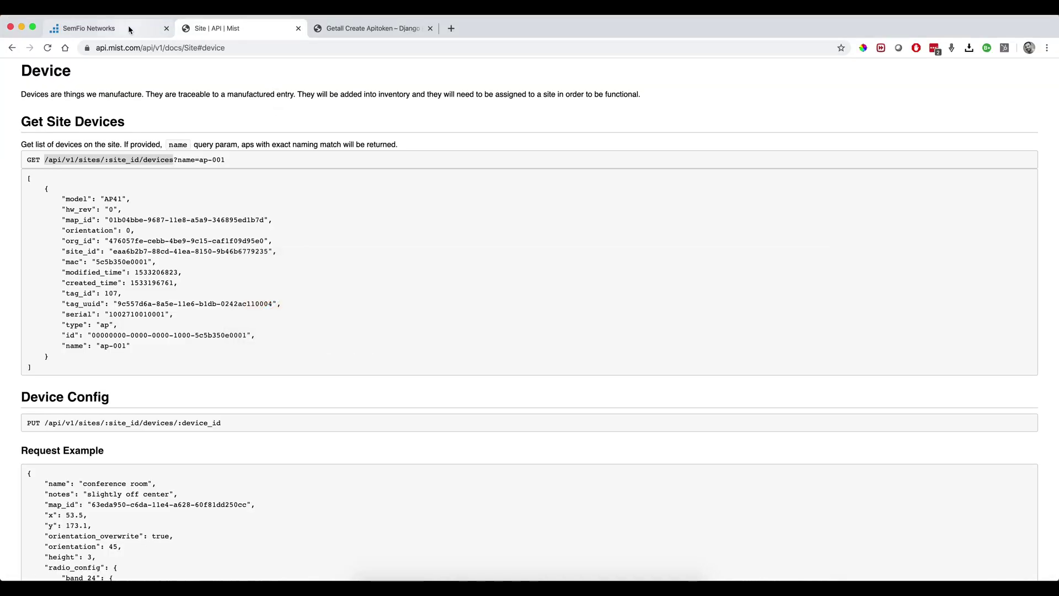
click(129, 29)
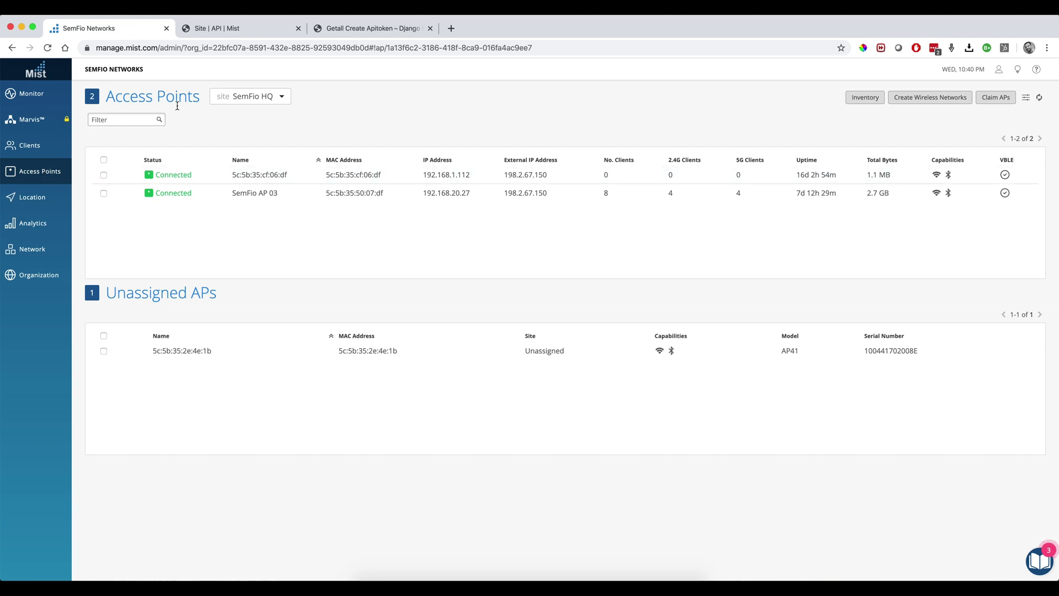
click(429, 47)
click(400, 47)
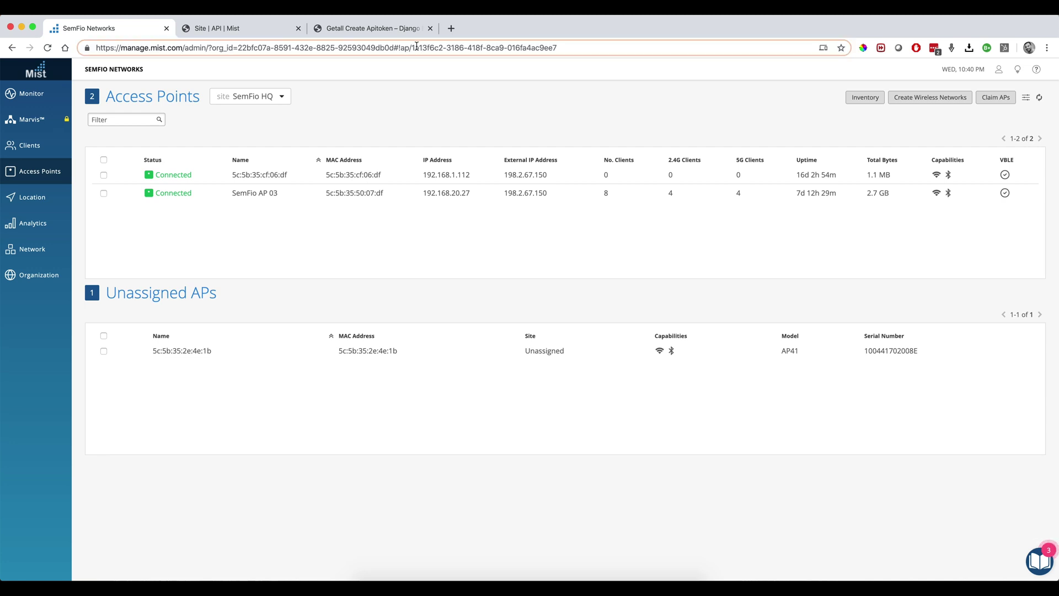
drag(411, 48, 556, 48)
key(super+c)
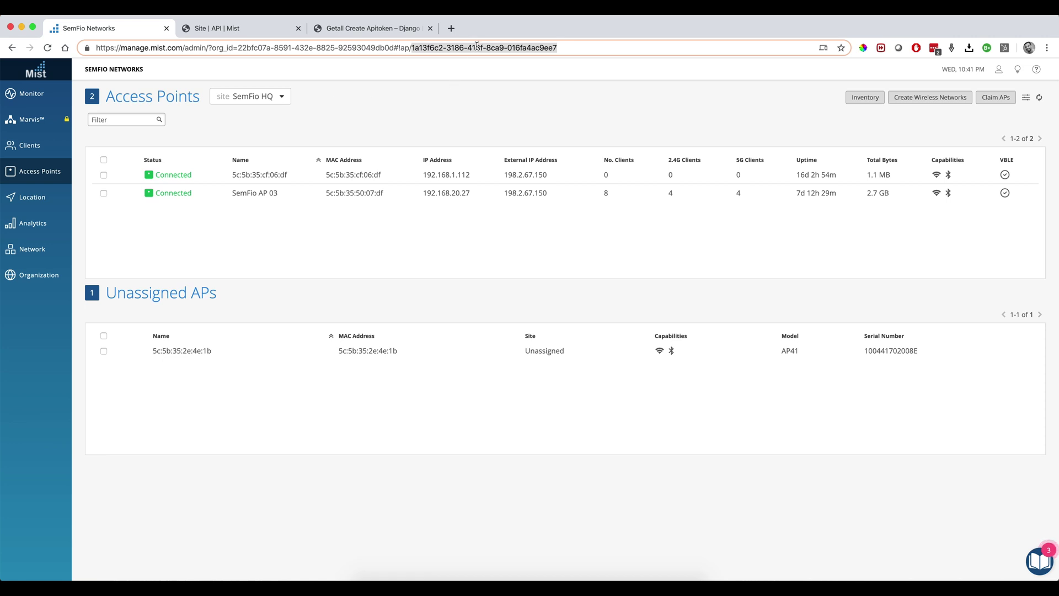
key(super+Tab)
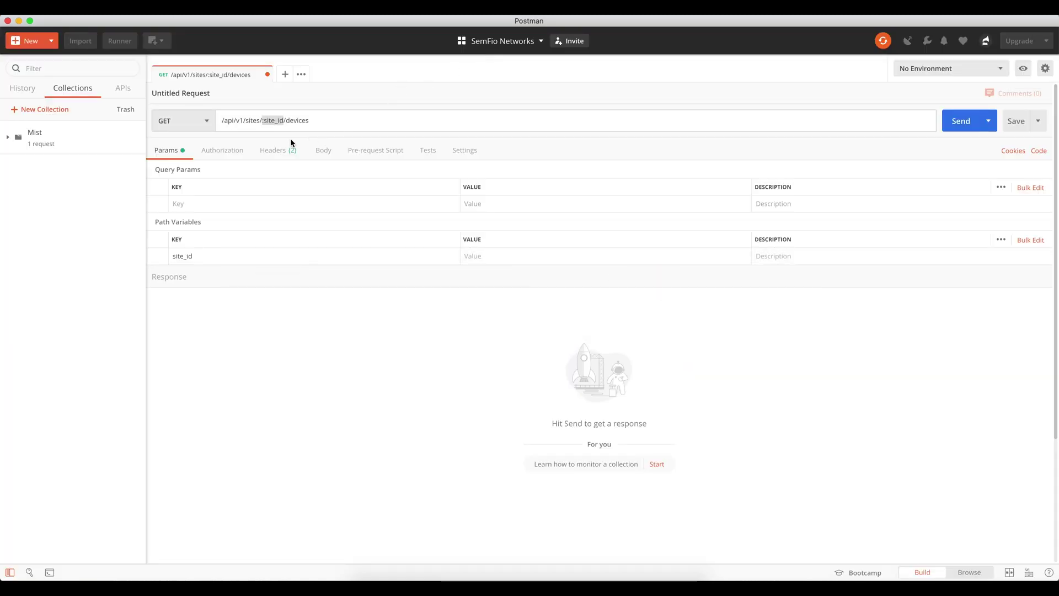
key(super+v)
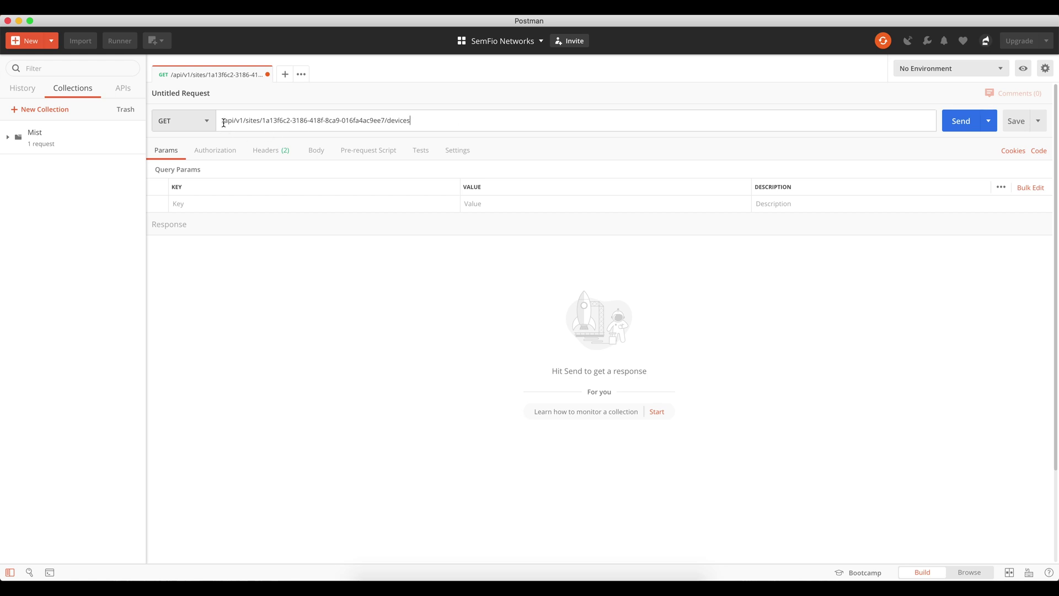
key(super+Tab)
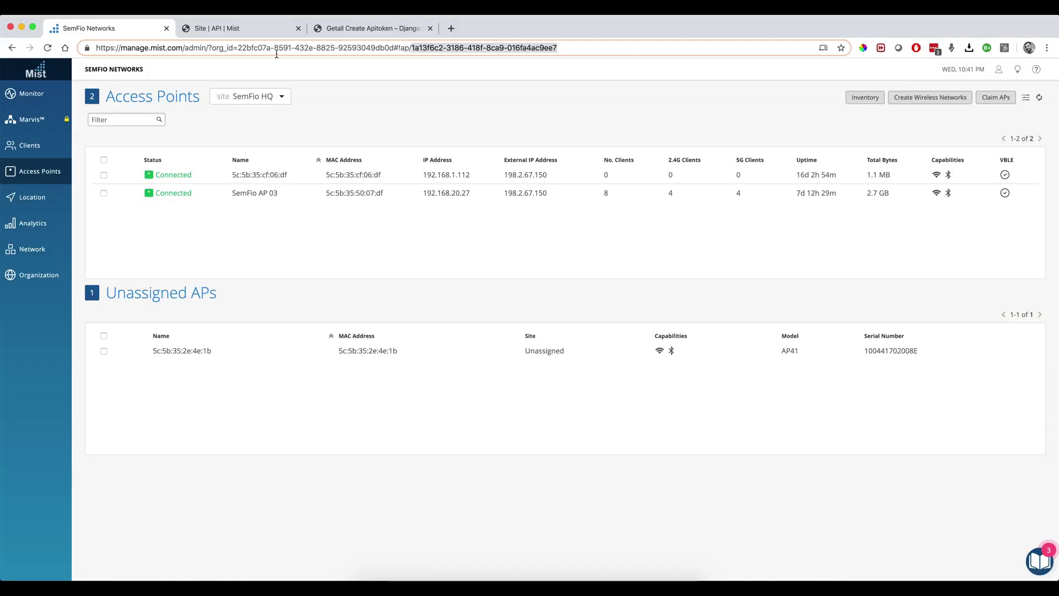
click(240, 31)
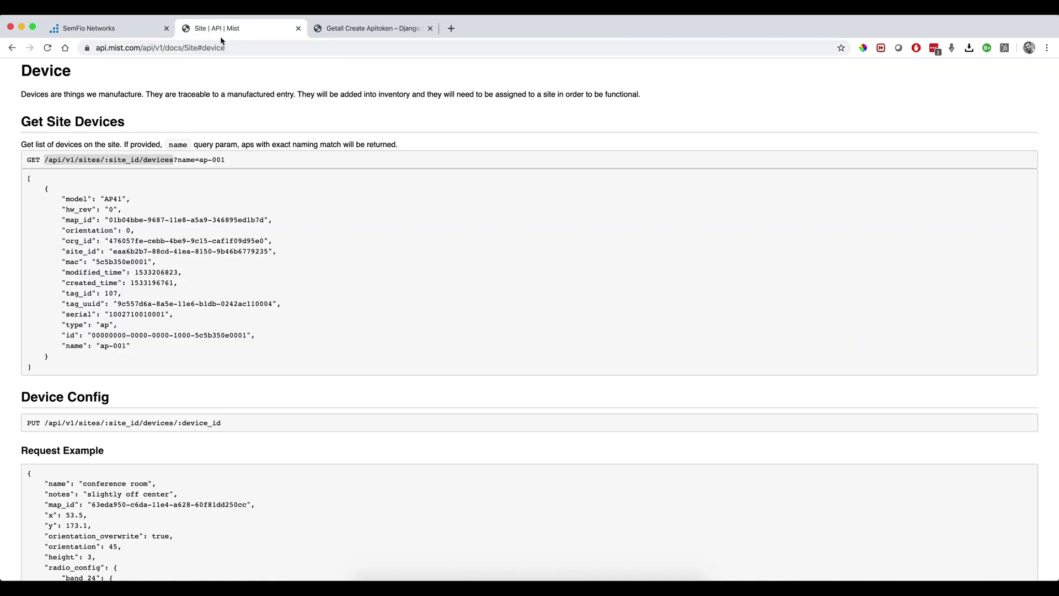
click(151, 49)
click(105, 48)
drag(97, 49, 167, 48)
key(super+c)
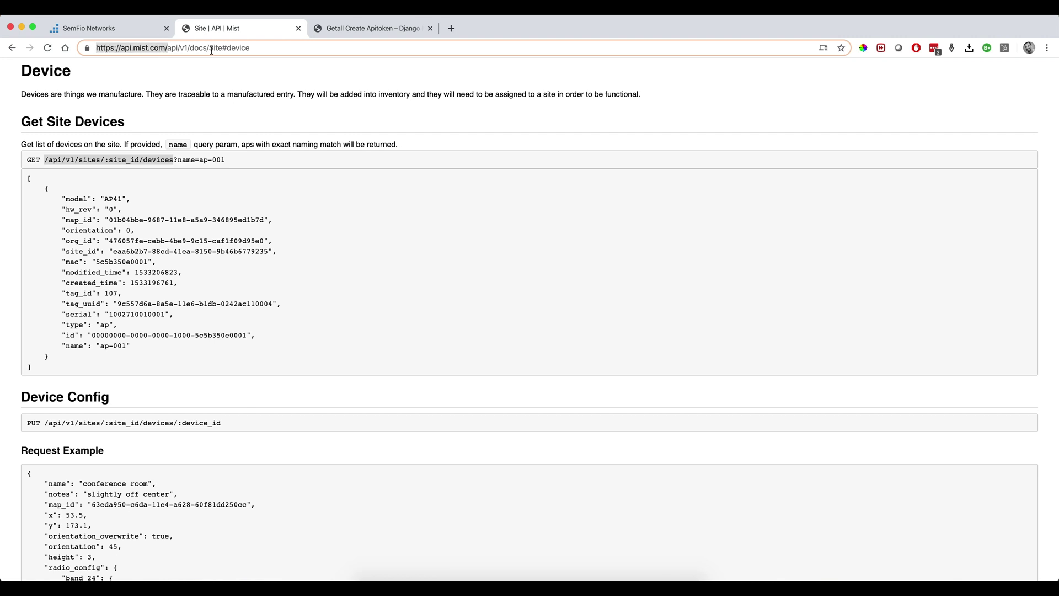
key(super+Tab)
key(super+v)
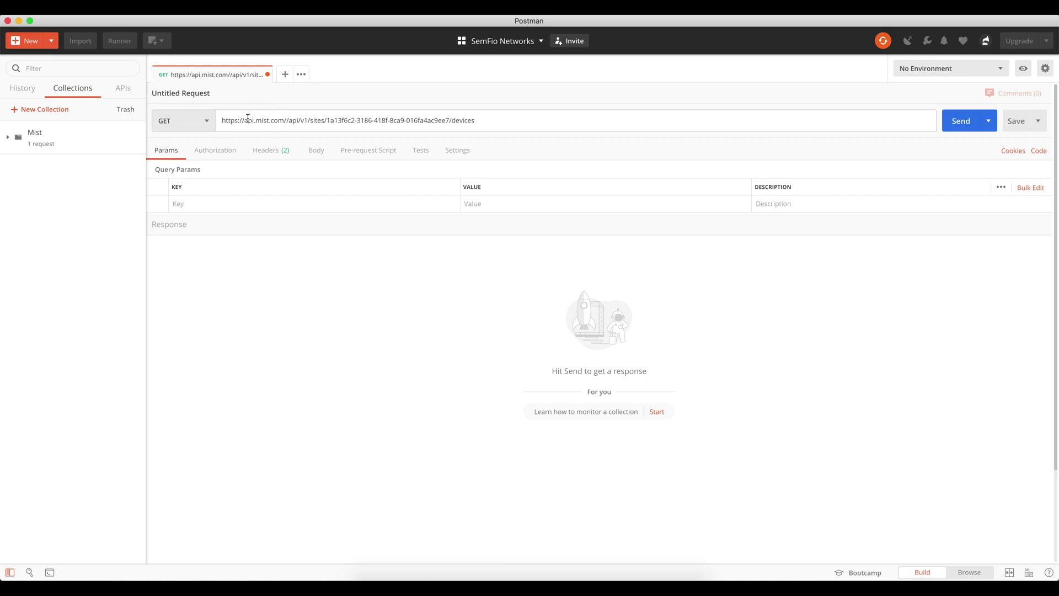
Check the site ID in the request URL and send the GET request for the site's devices
click(519, 118)
drag(450, 119, 324, 120)
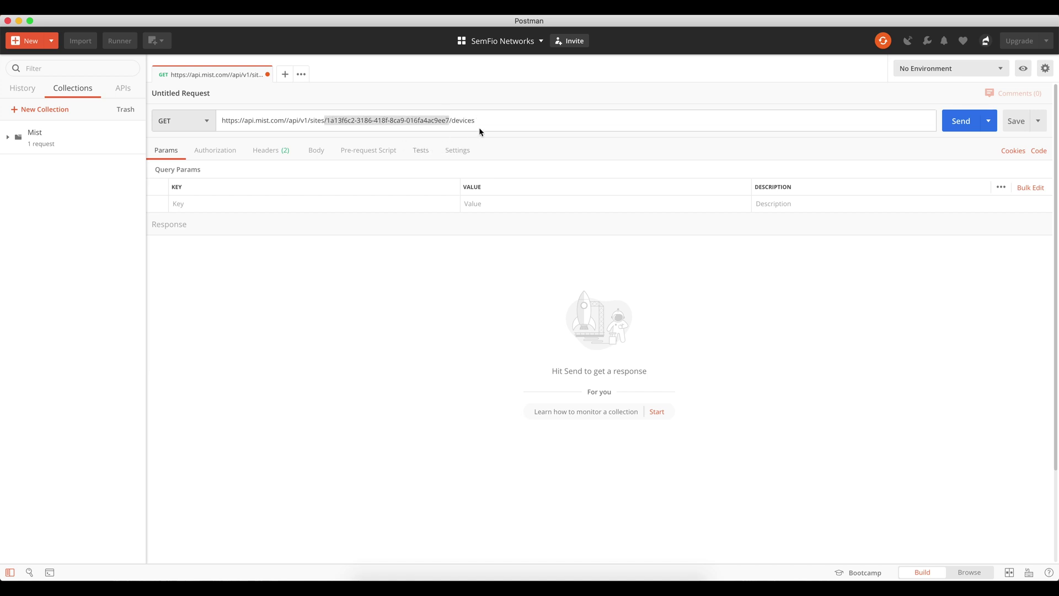
click(495, 122)
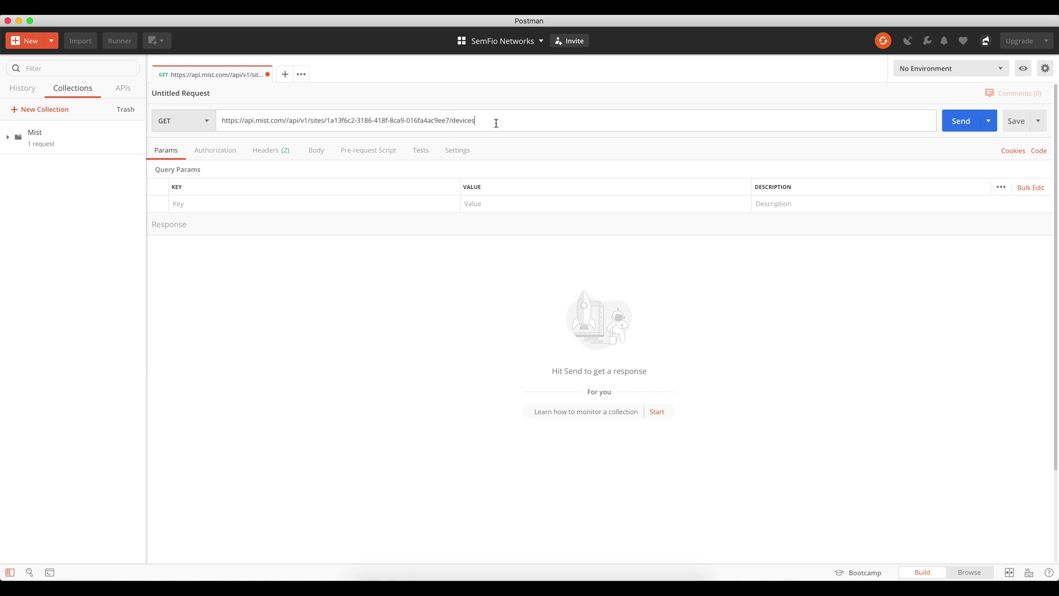
click(966, 128)
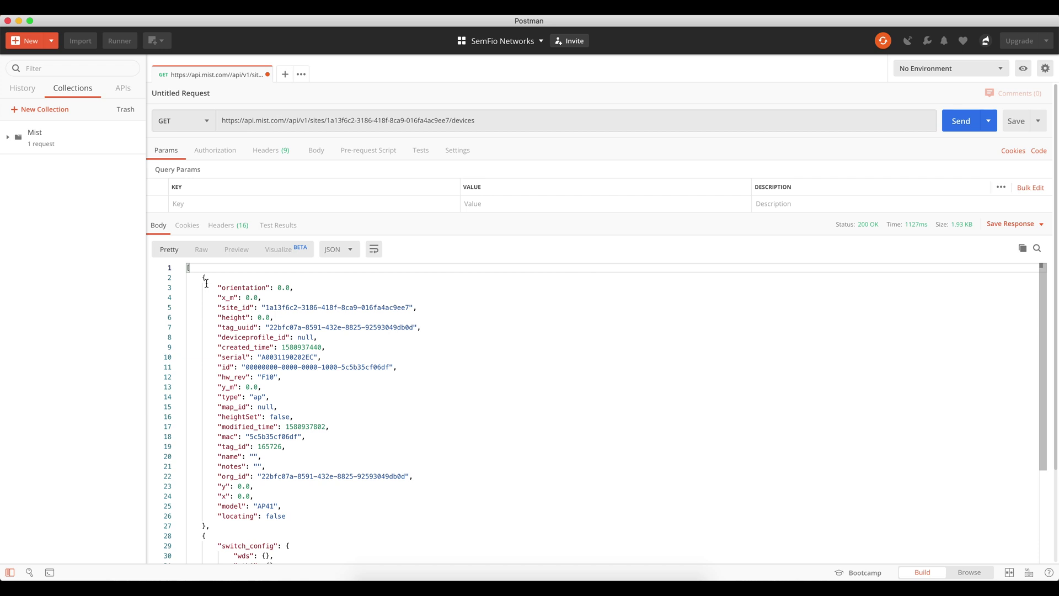
Examine both device entries in the JSON response, including the second access point's model and name
scroll(213, 283, down, 1)
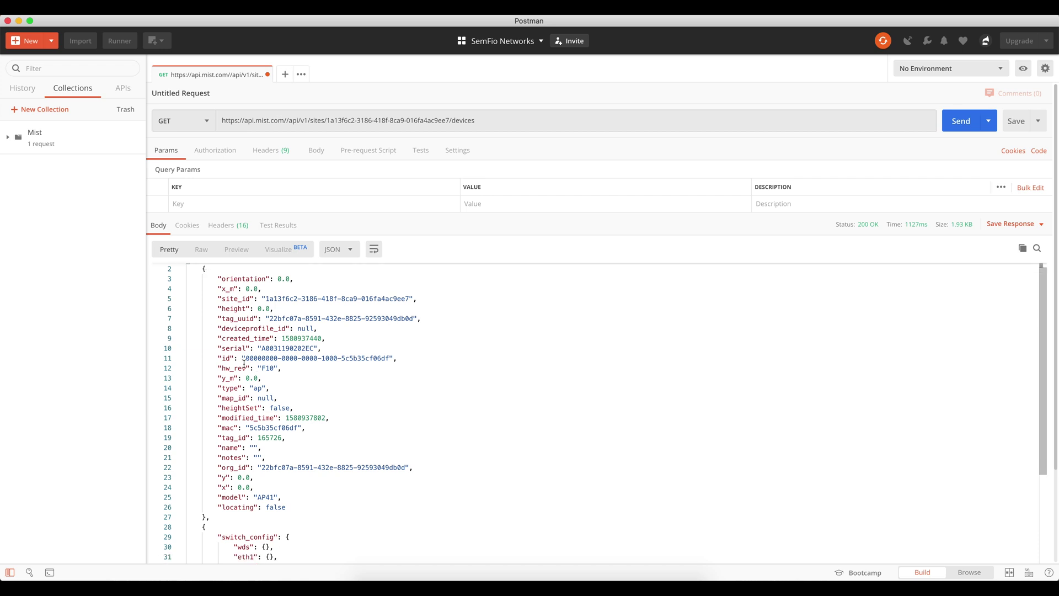
scroll(259, 375, up, 1)
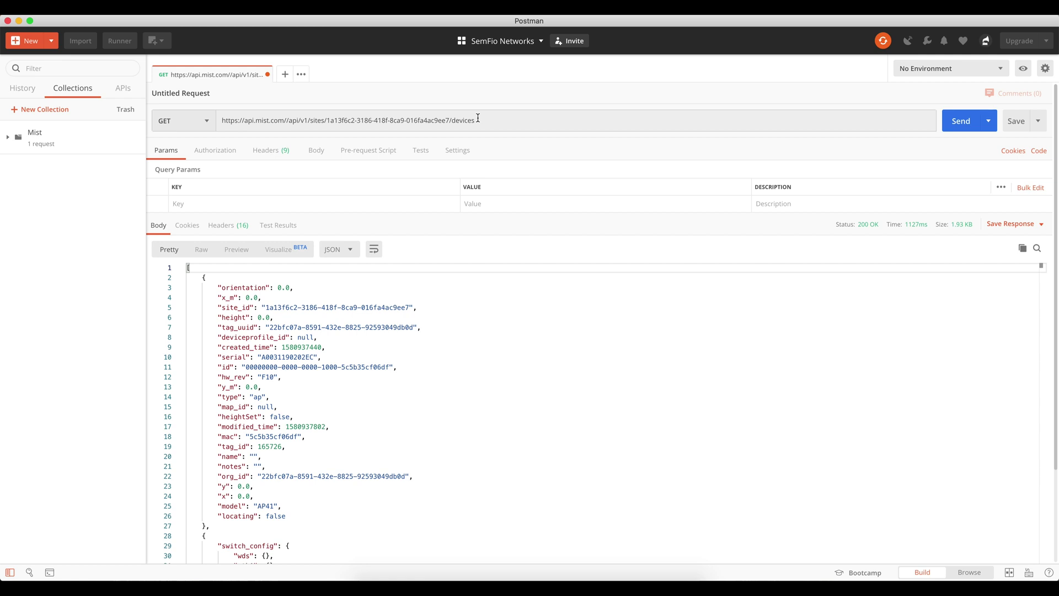
scroll(317, 326, down, 1)
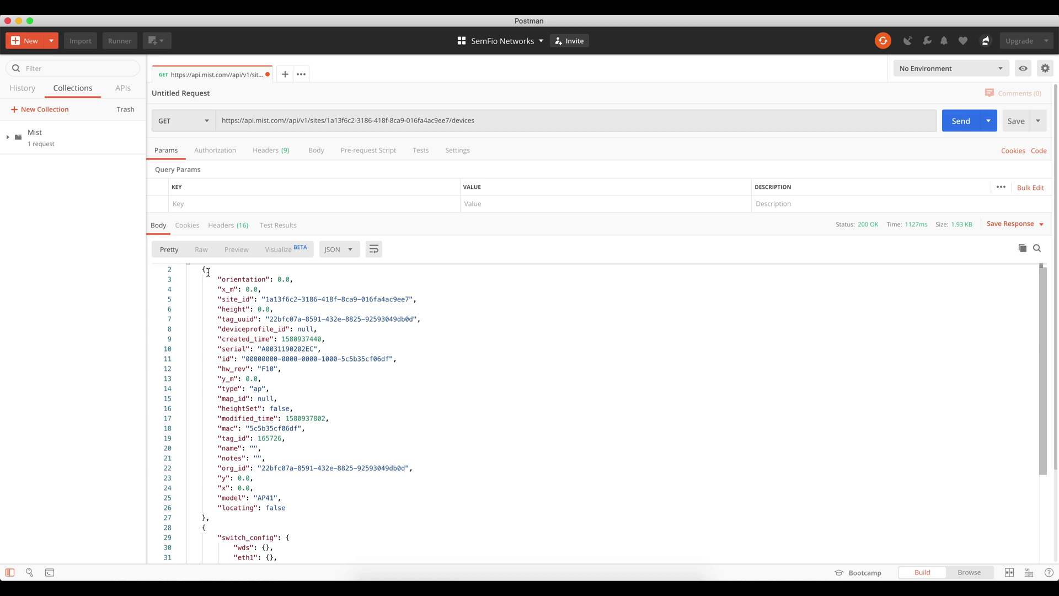
drag(204, 269, 296, 506)
scroll(296, 506, down, 5)
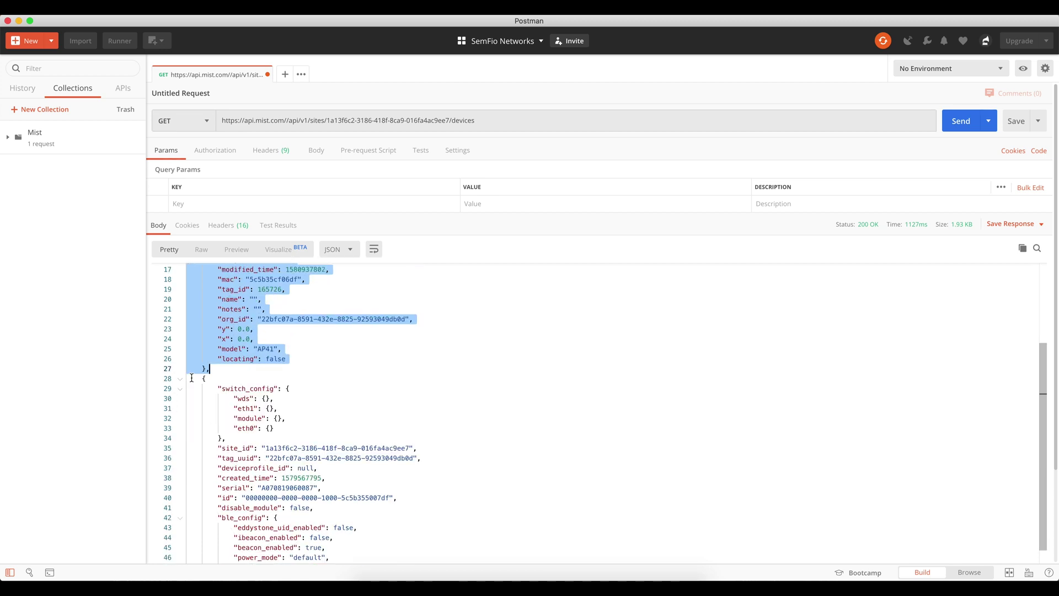
drag(198, 379, 323, 541)
click(305, 545)
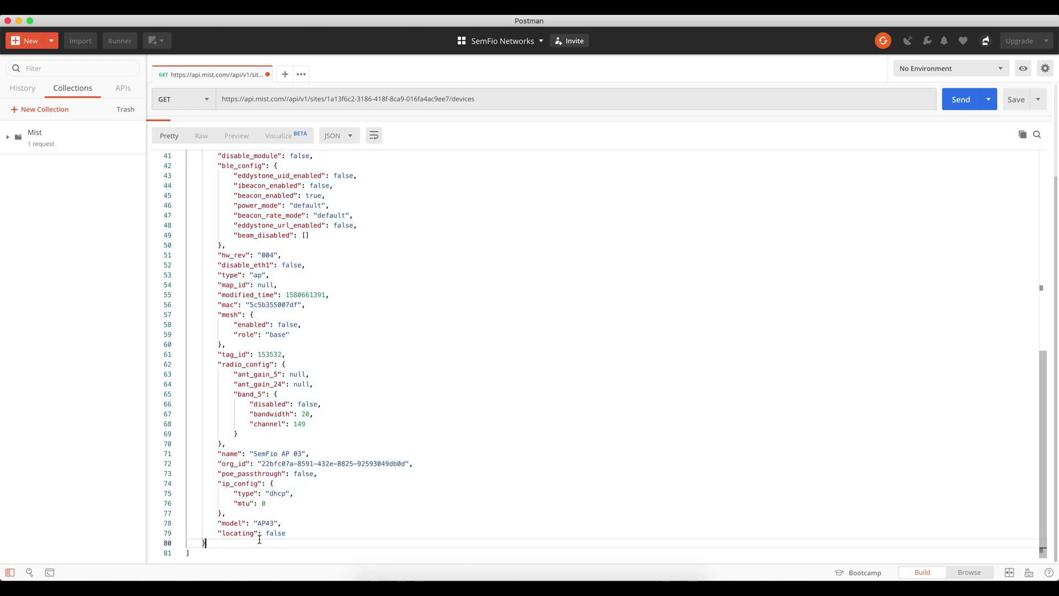
double_click(234, 522)
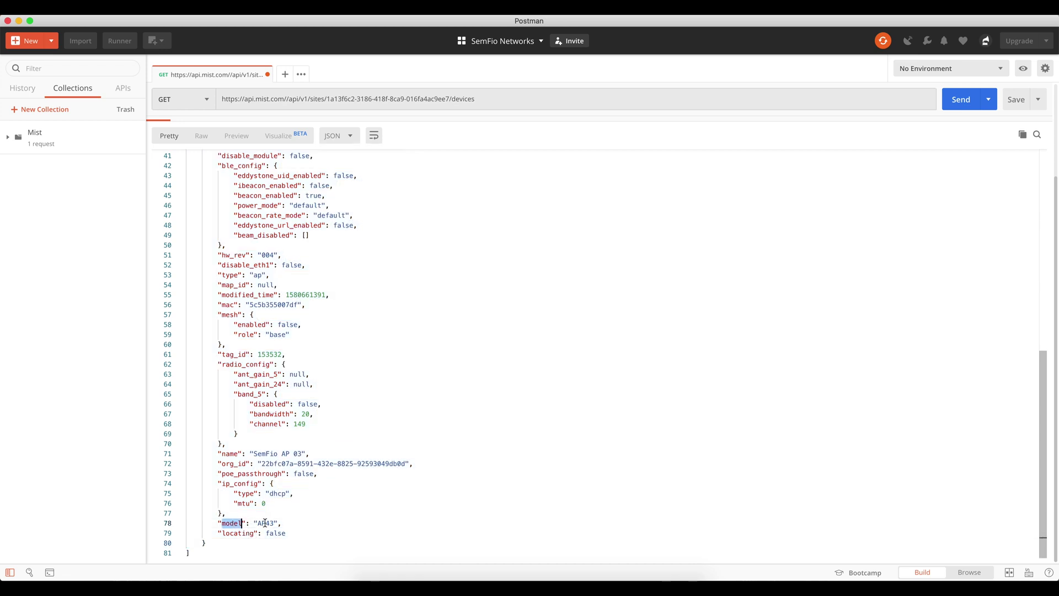
drag(226, 453, 250, 455)
click(250, 454)
drag(277, 453, 303, 453)
scroll(374, 384, up, 10)
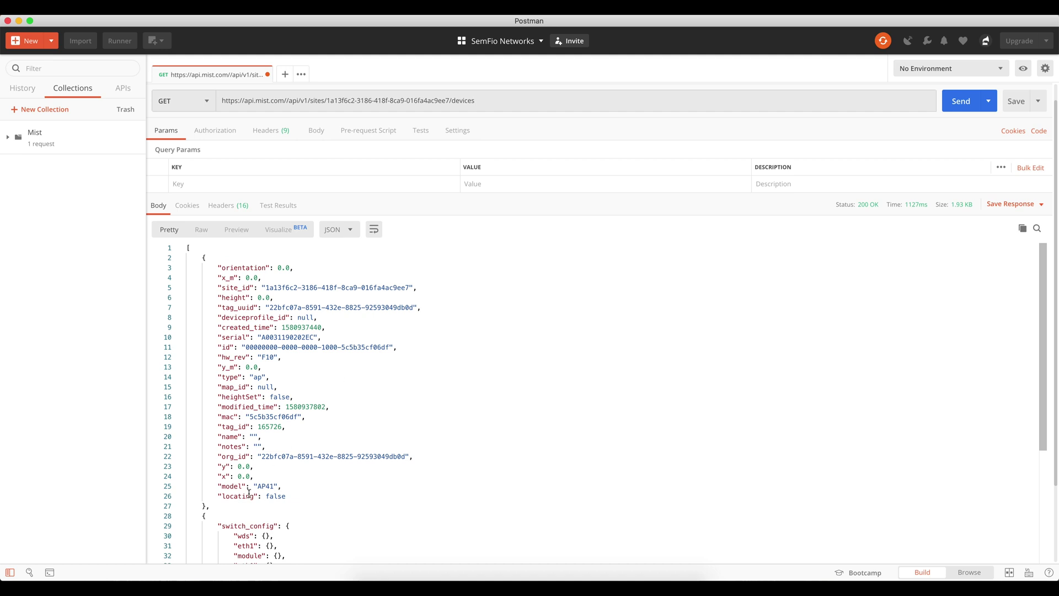
Examine the first device entry in the JSON response, including its model and name fields
double_click(268, 486)
click(254, 436)
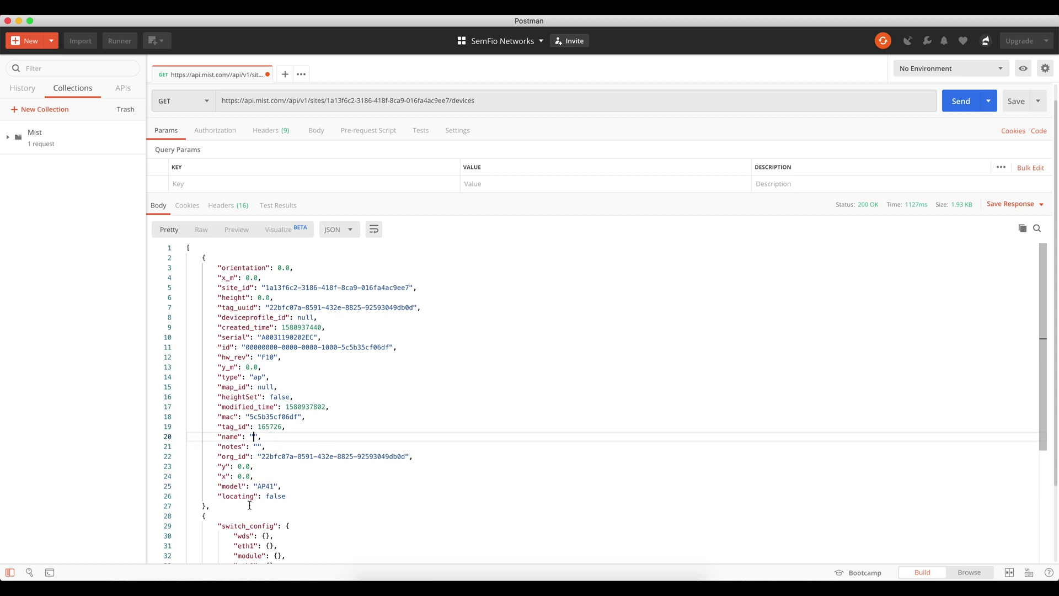
drag(268, 505, 167, 264)
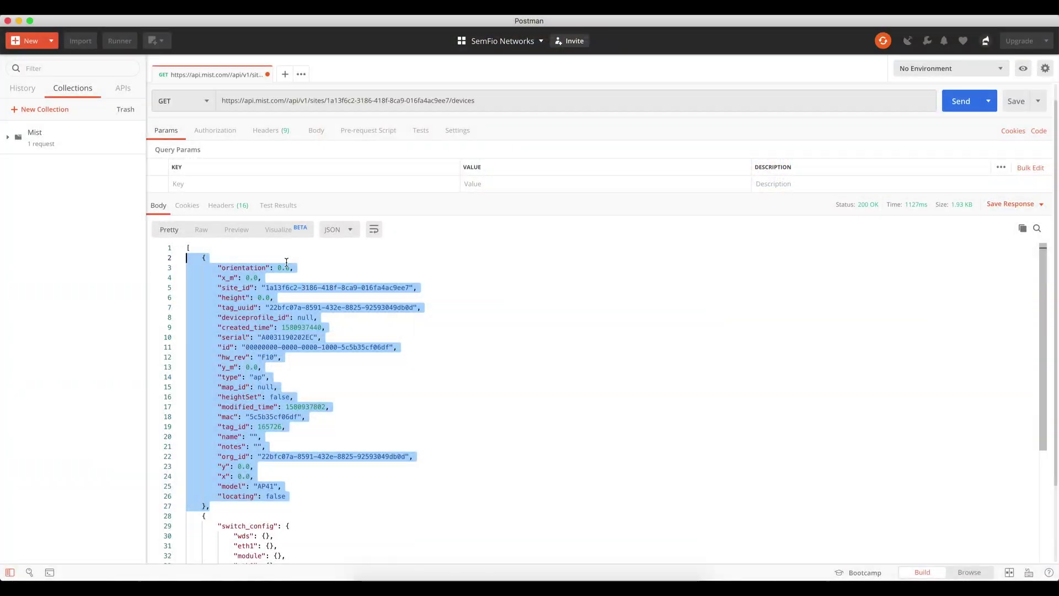
Check the name query parameter of Get Site Devices in the API documentation in Chrome and return to Postman
click(209, 181)
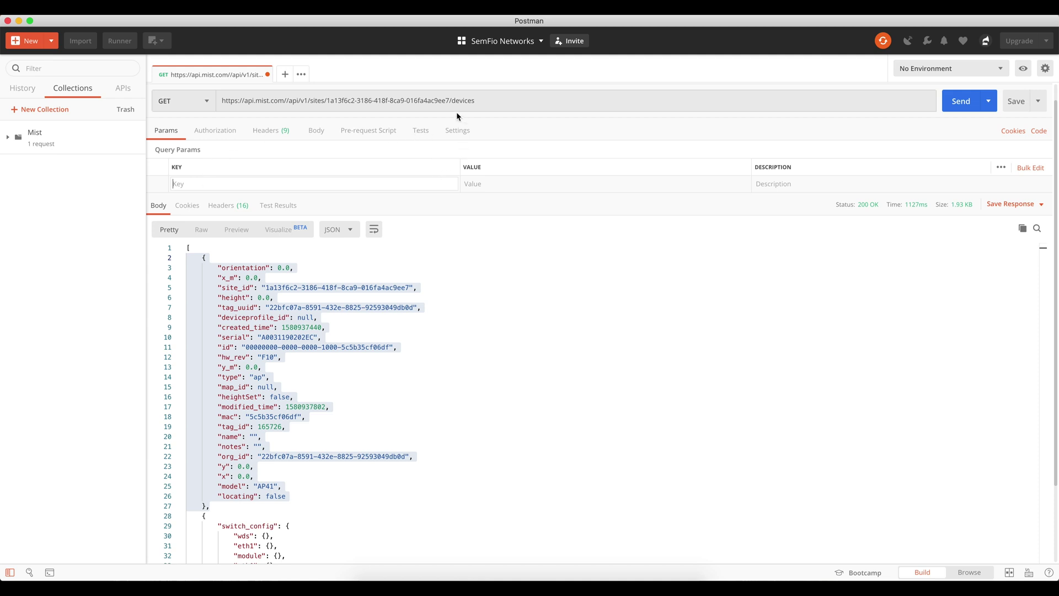
key(super+Tab)
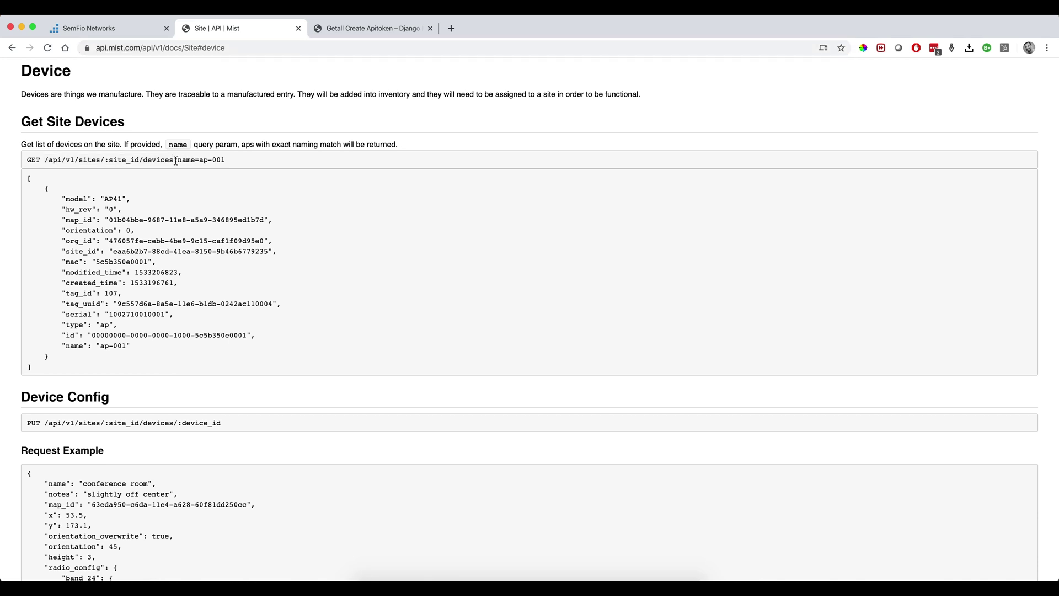
drag(173, 159, 225, 159)
click(190, 161)
double_click(188, 162)
key(super+Tab)
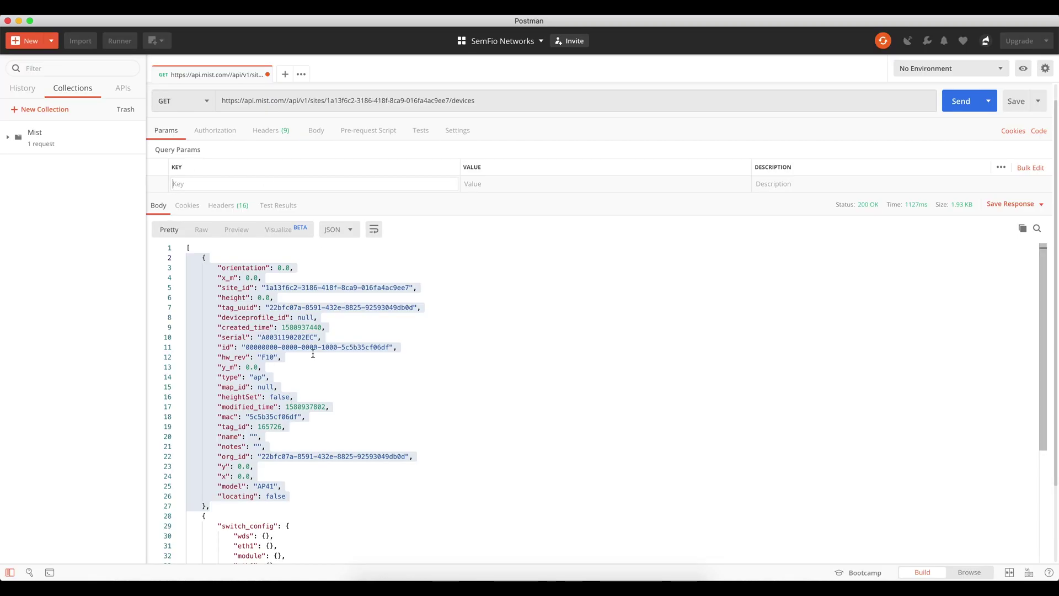
Look up the second access point's name near the end of the JSON response
click(322, 384)
scroll(297, 381, down, 1)
scroll(297, 380, down, 15)
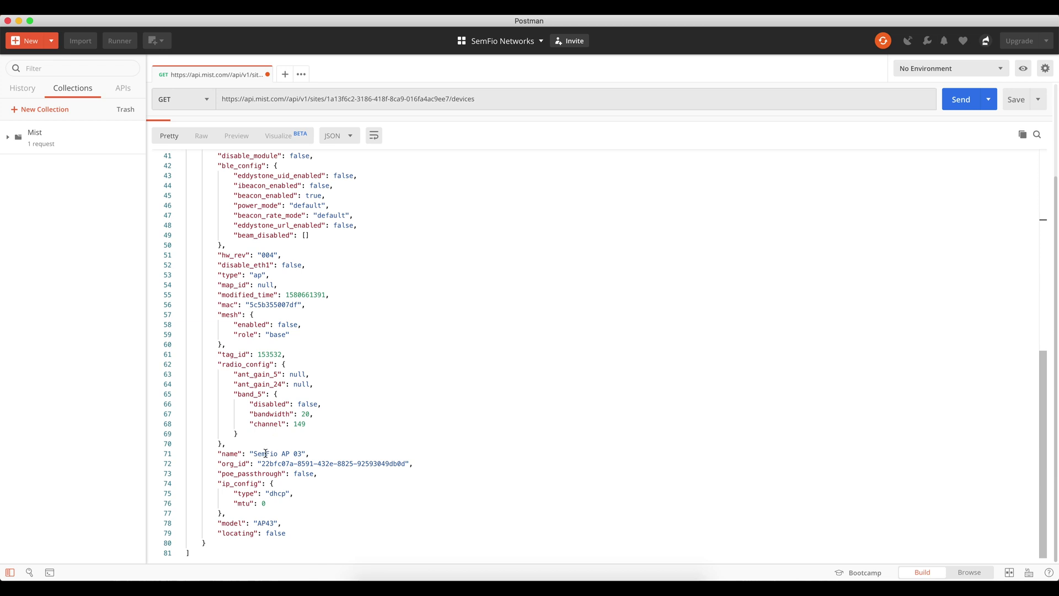
drag(253, 452, 301, 453)
scroll(316, 263, up, 1)
scroll(309, 254, up, 15)
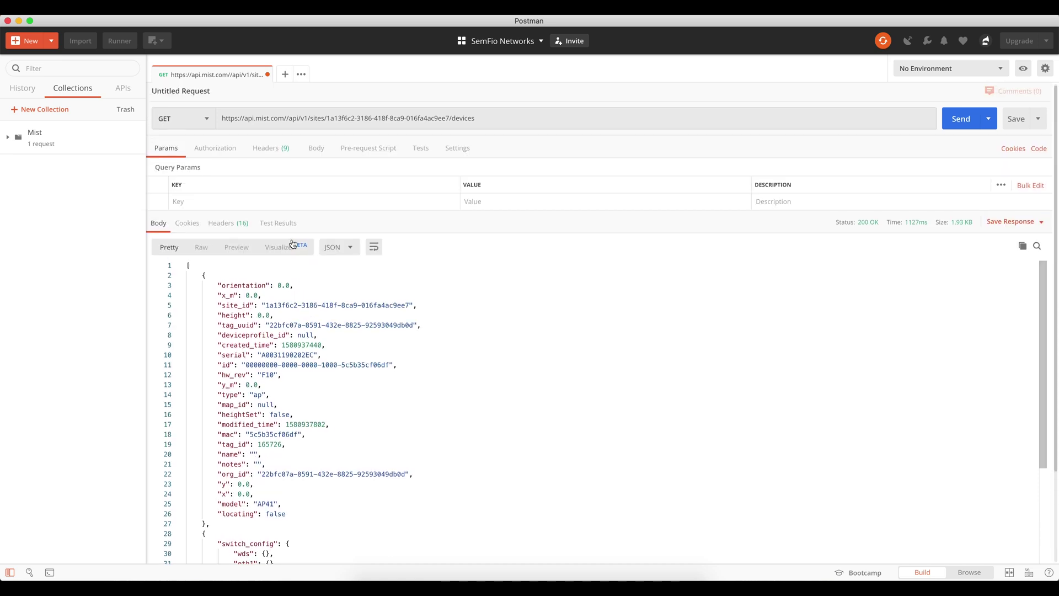
Add a query parameter with key name and value SemFio AP 03, and check it in the request URL
click(192, 204)
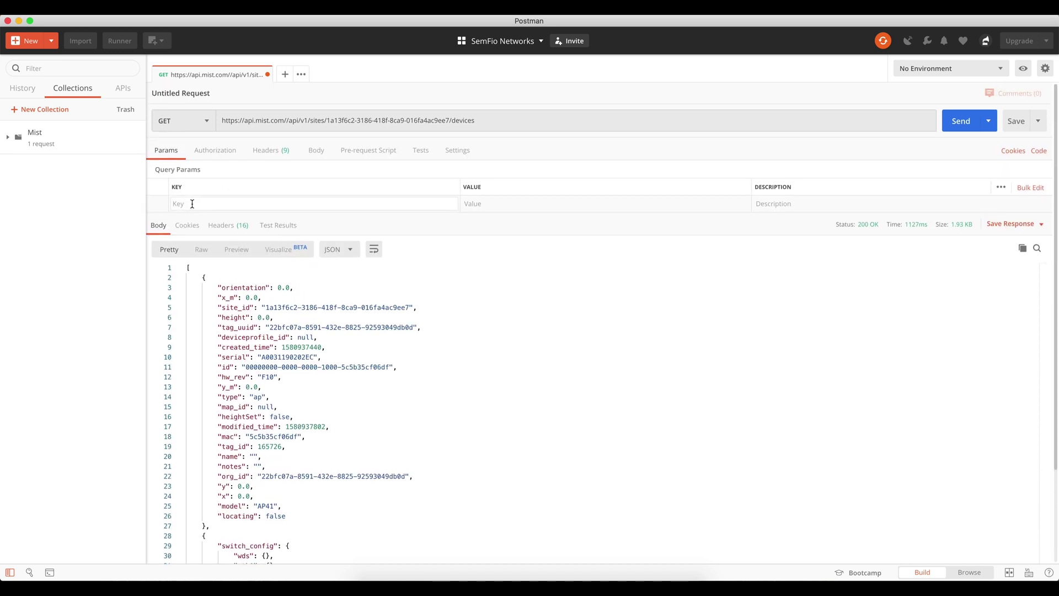
text(name)
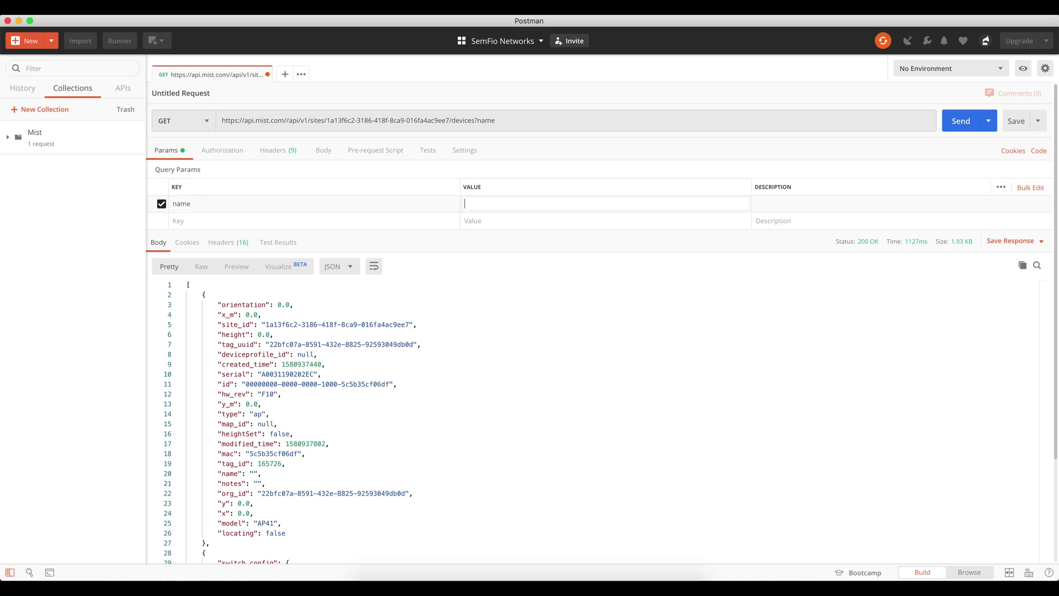
text(SemFio AP 03)
drag(541, 120, 454, 120)
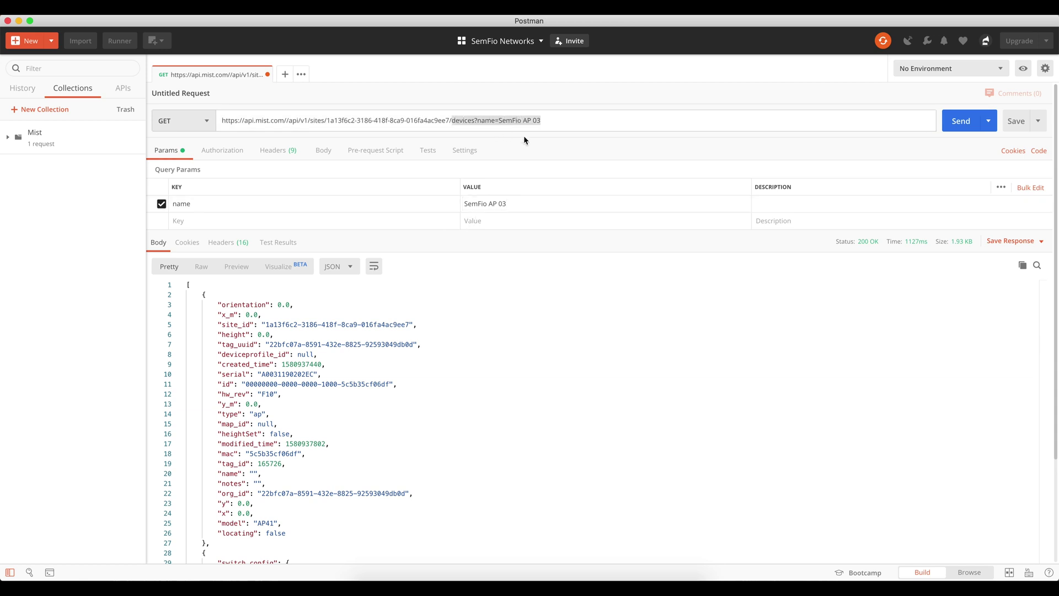
click(560, 122)
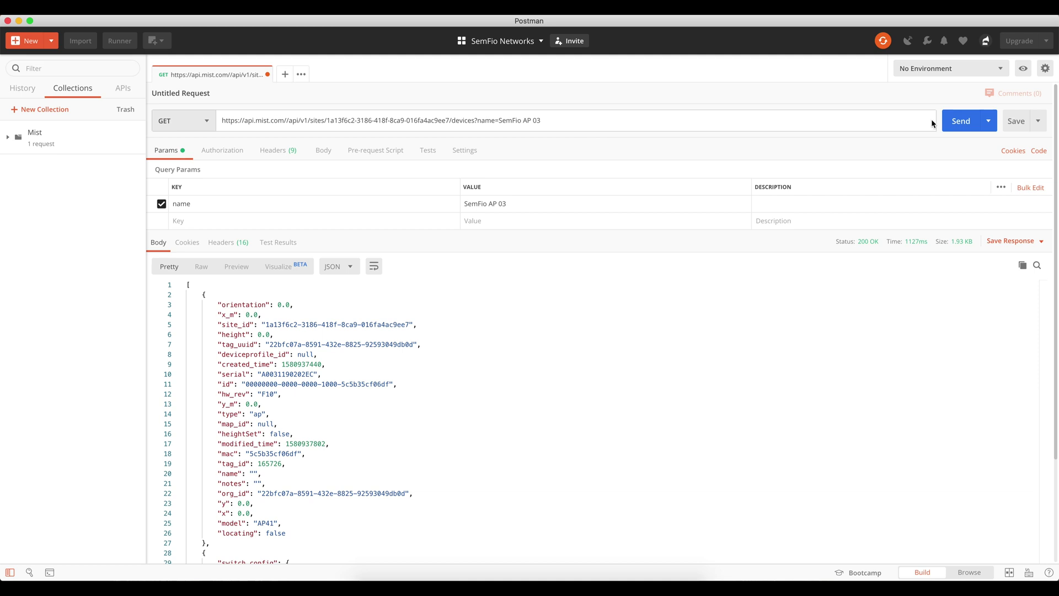
Send the GET request filtered by device name and examine the full device entry in the response
click(953, 122)
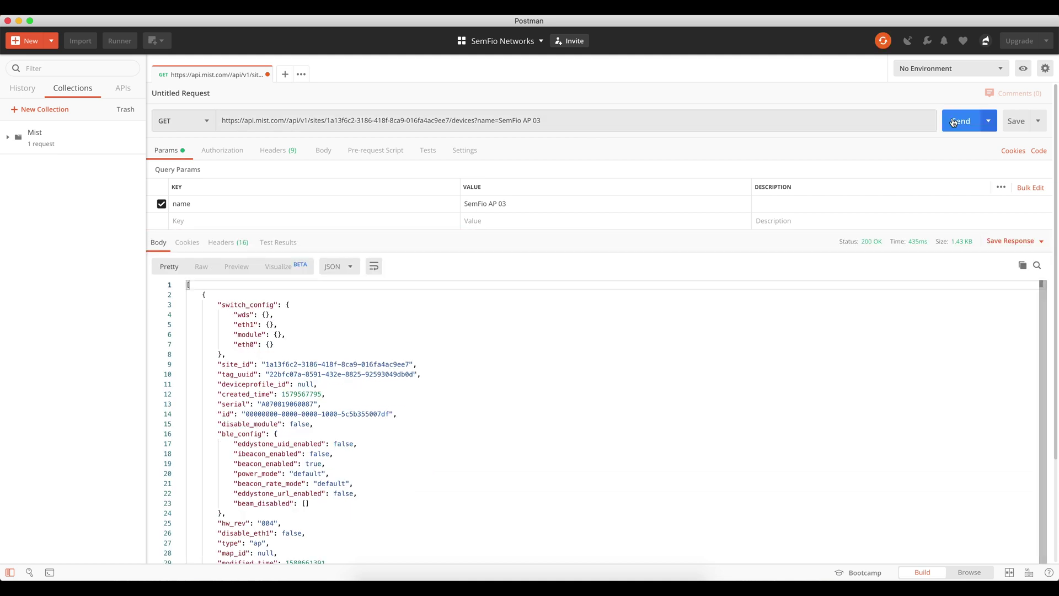
scroll(308, 303, down, 1)
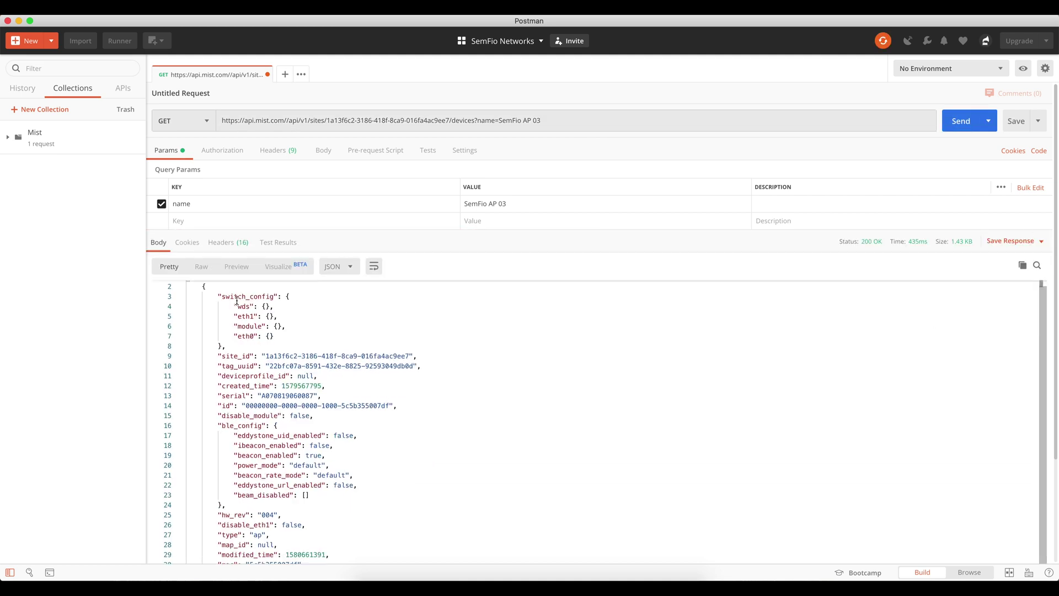
drag(200, 285, 293, 537)
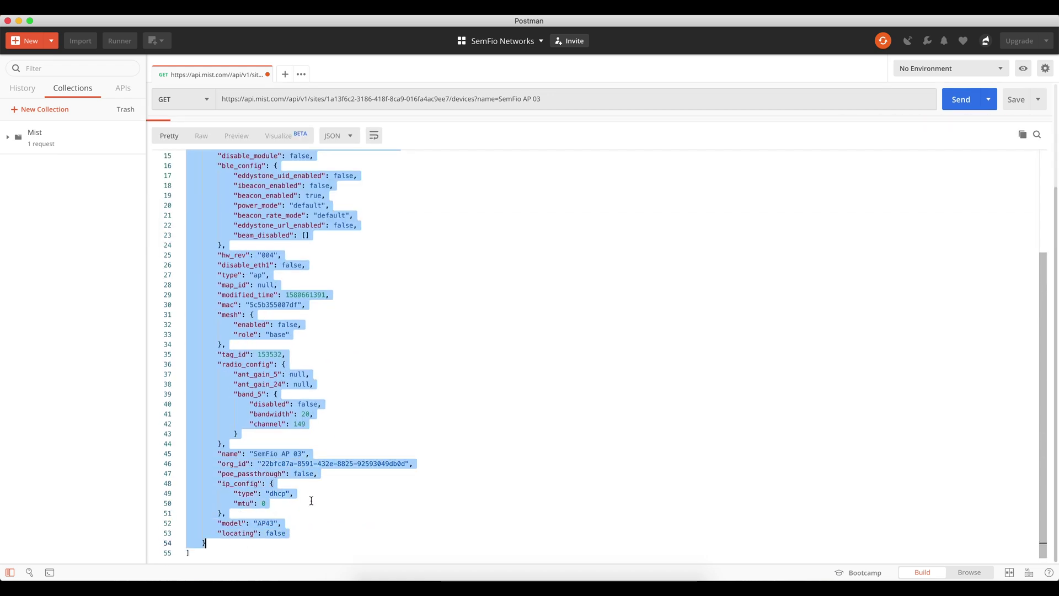